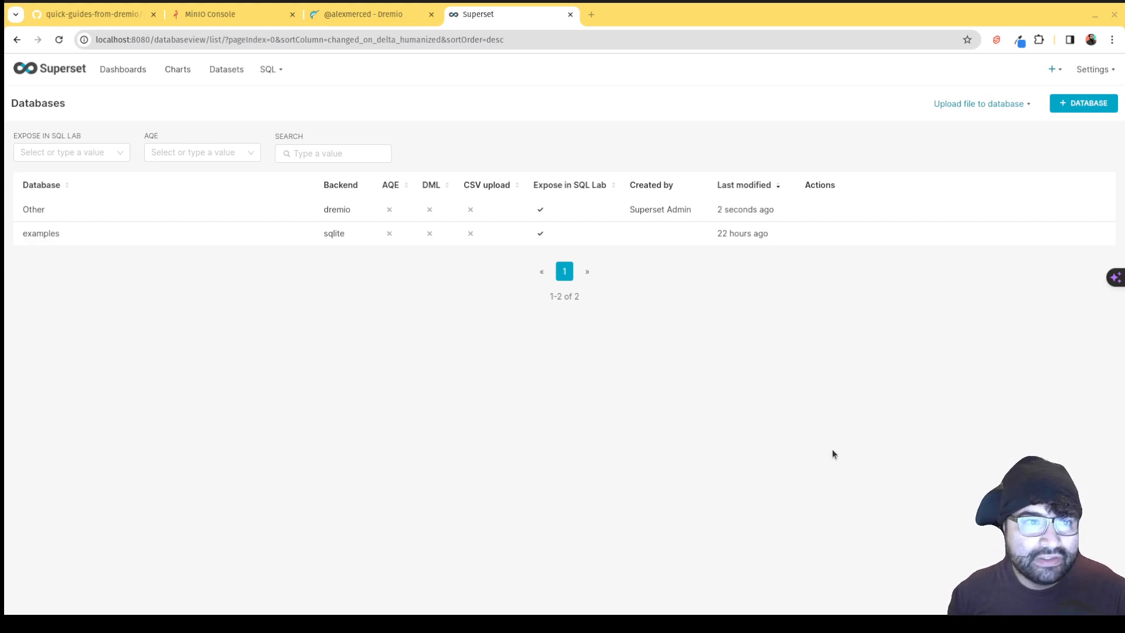
Switch to Visual Studio Code and review the SQL statements for the orders table in readme.md
{"action": "left_click", "coordinate": [350, 17]}
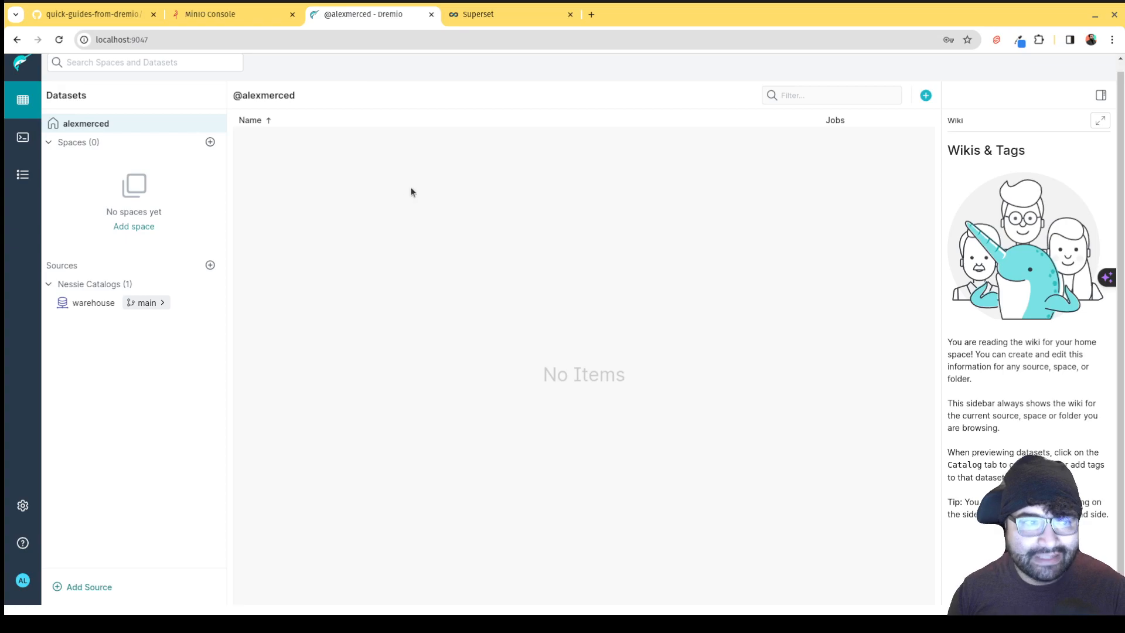
{"action": "mouse_move", "coordinate": [546, 607]}
{"action": "left_click", "coordinate": [620, 597]}
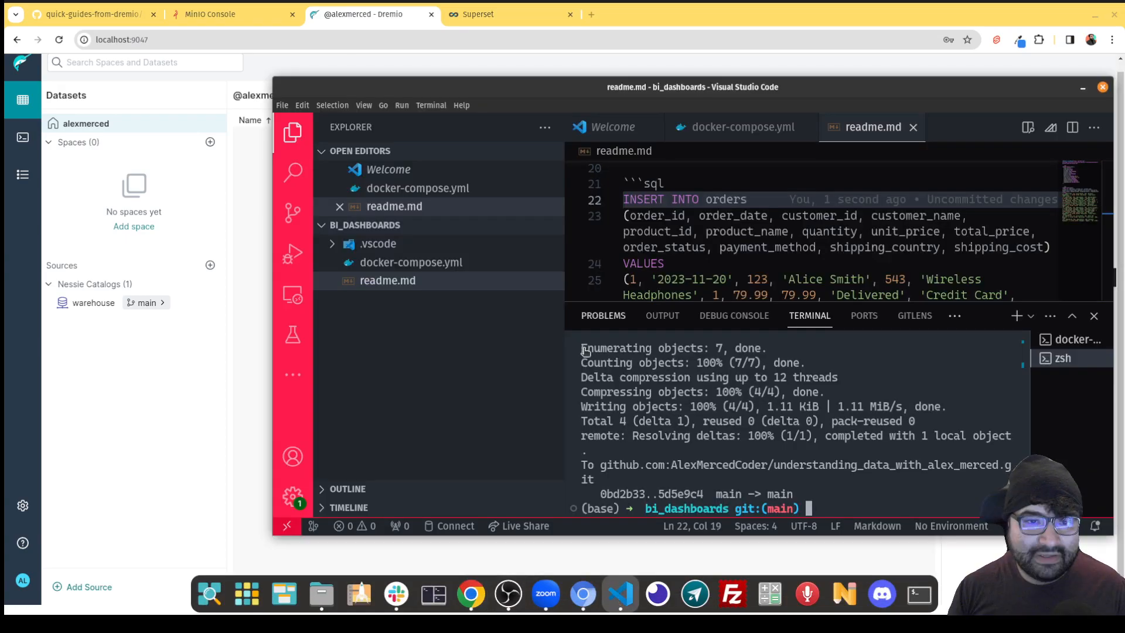
{"action": "double_click", "coordinate": [789, 92]}
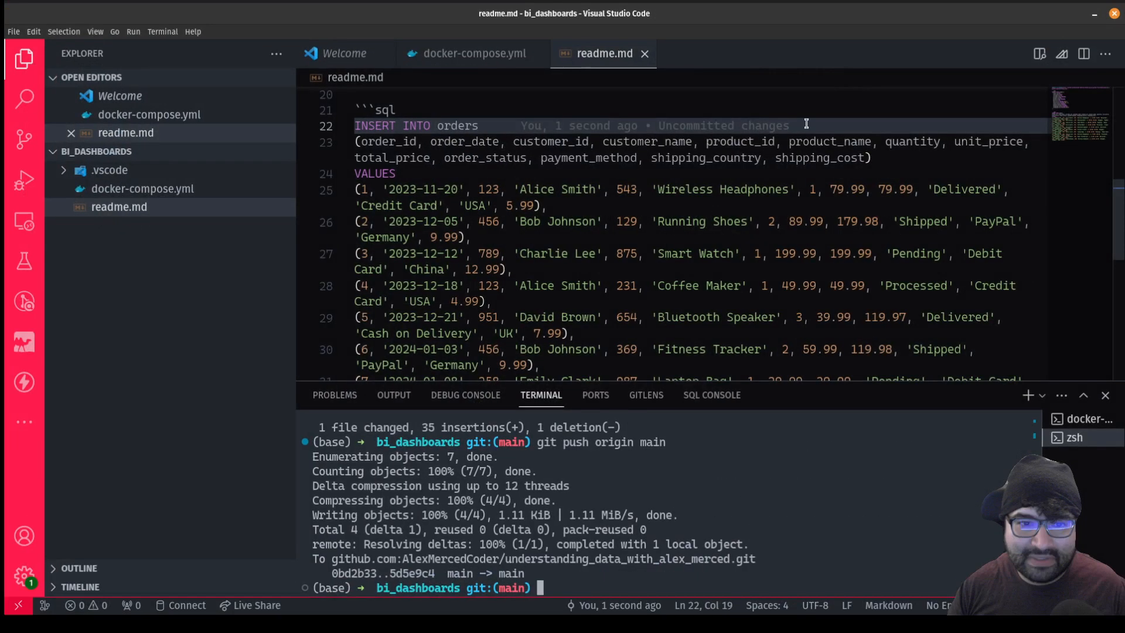
{"action": "scroll", "coordinate": [692, 298], "scroll_direction": "down", "scroll_amount": 4}
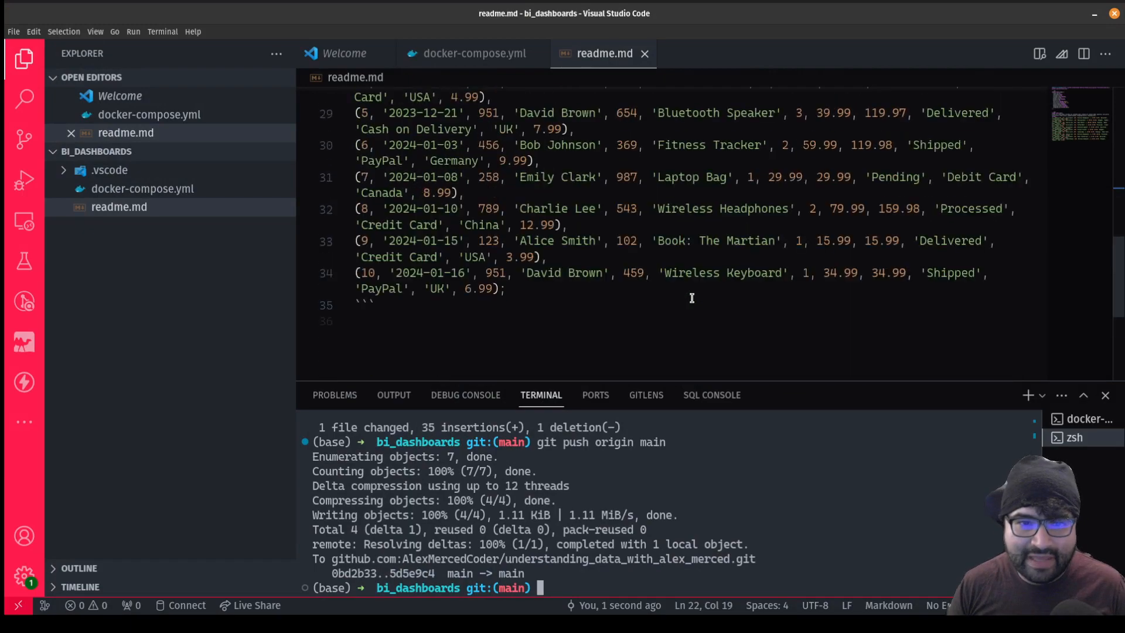
{"action": "scroll", "coordinate": [692, 298], "scroll_direction": "up", "scroll_amount": 12}
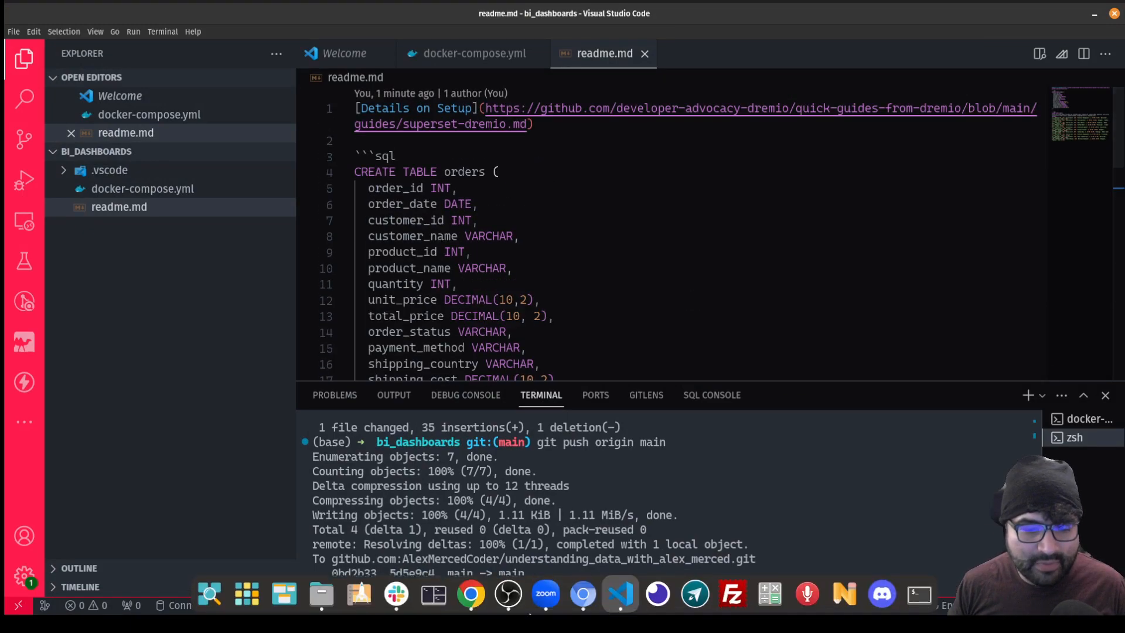
Switch to Dremio in the browser and add a folder named data to the warehouse source
{"action": "left_click", "coordinate": [476, 593]}
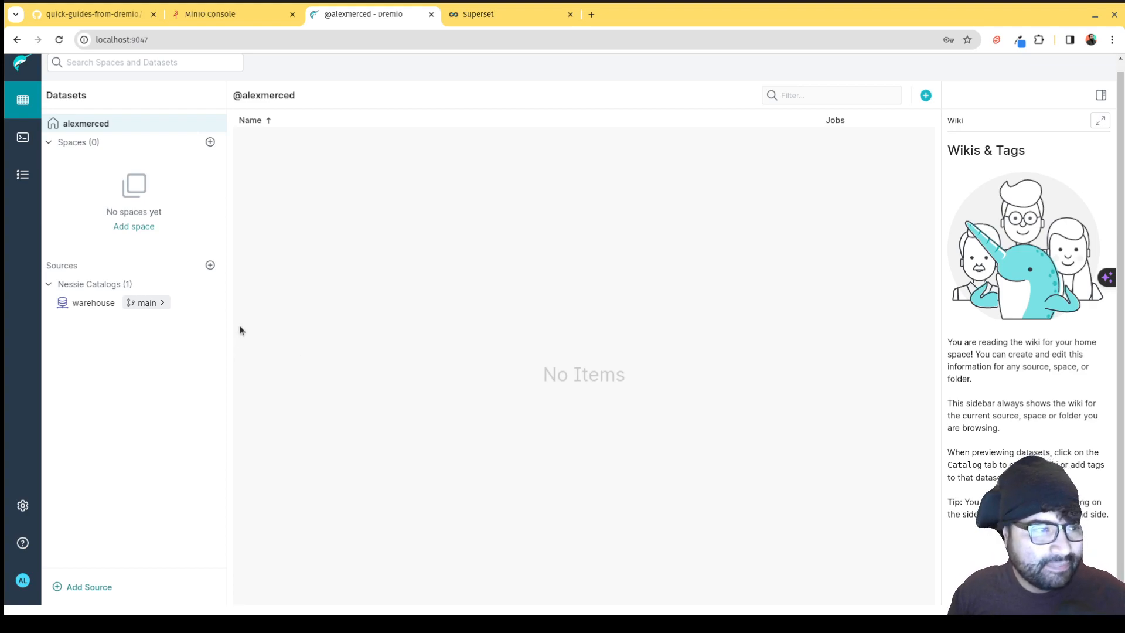
{"action": "left_click", "coordinate": [91, 303]}
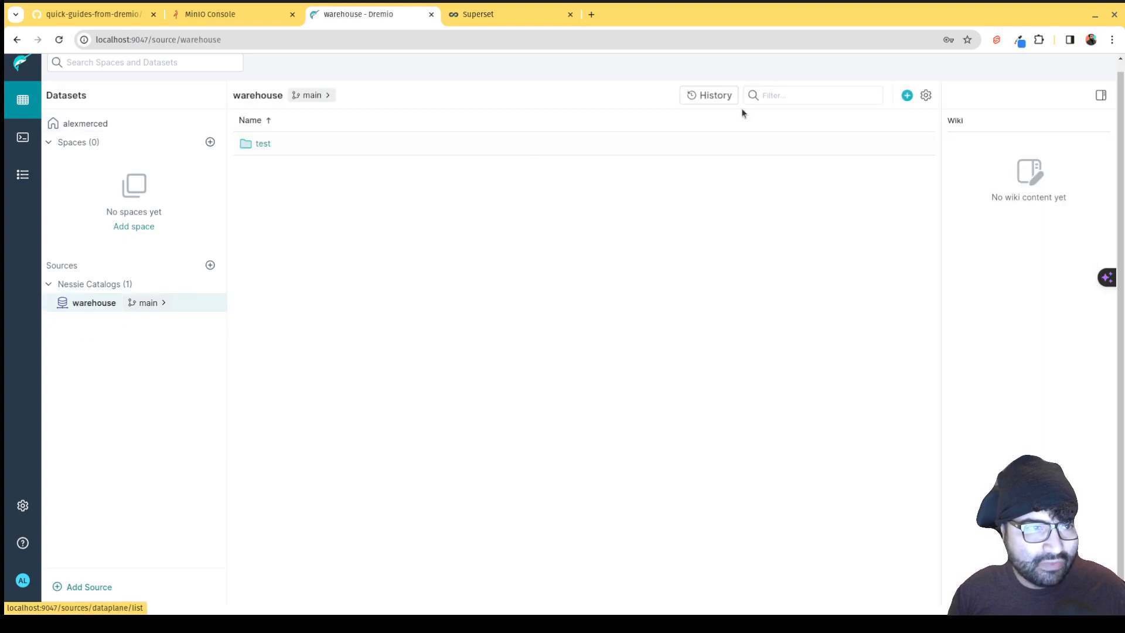
{"action": "left_click", "coordinate": [907, 95]}
{"action": "left_click", "coordinate": [866, 160]}
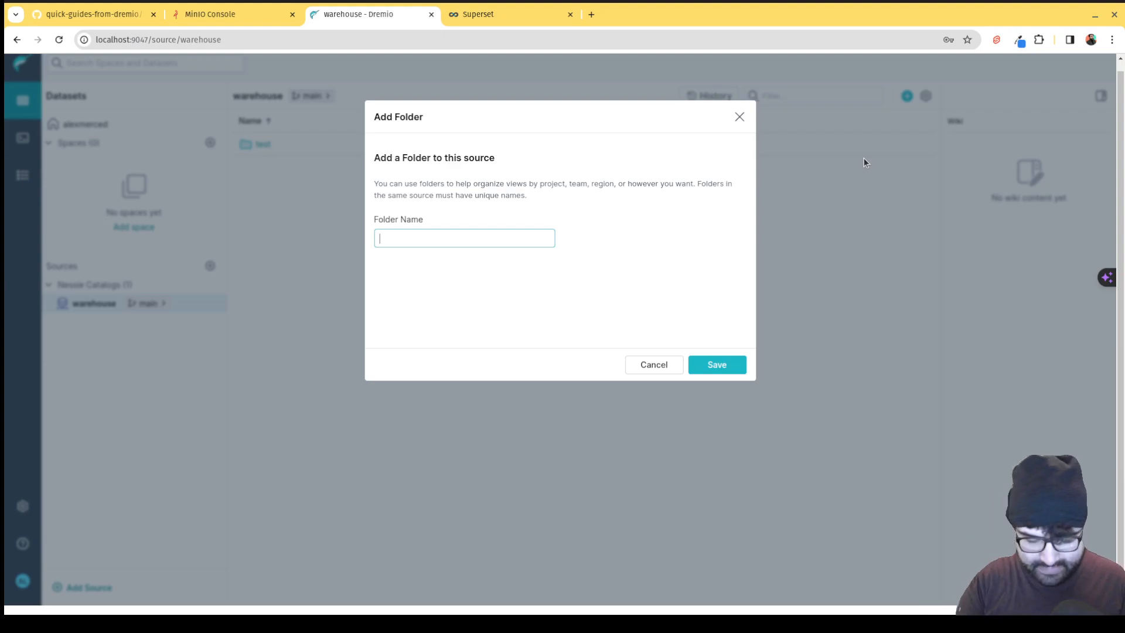
{"action": "type", "text": "data"}
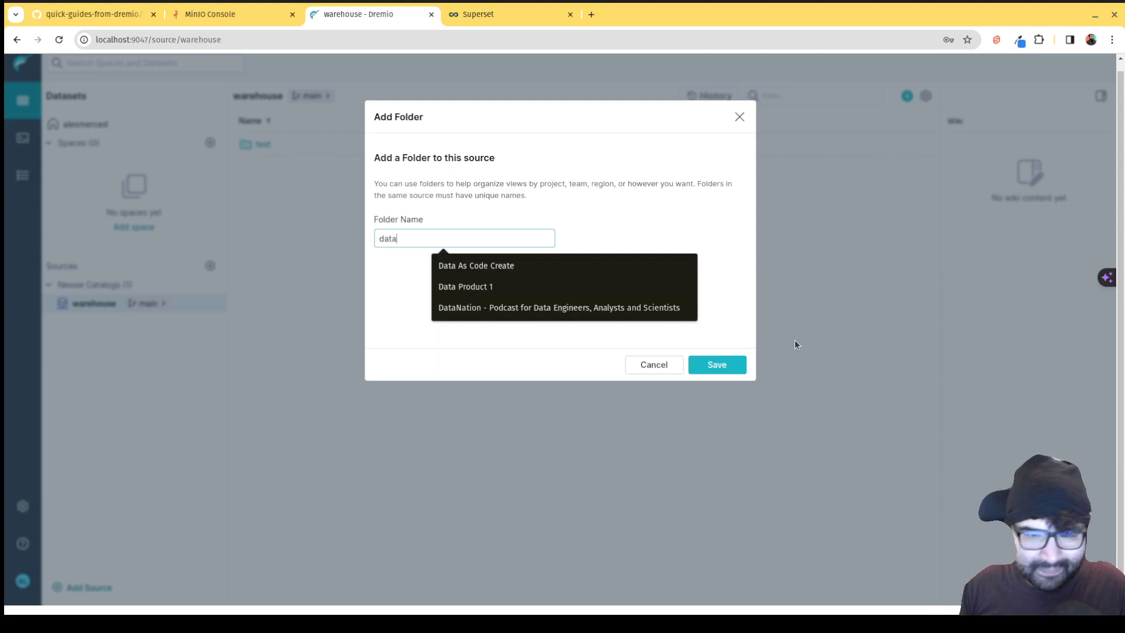
{"action": "left_click", "coordinate": [732, 364]}
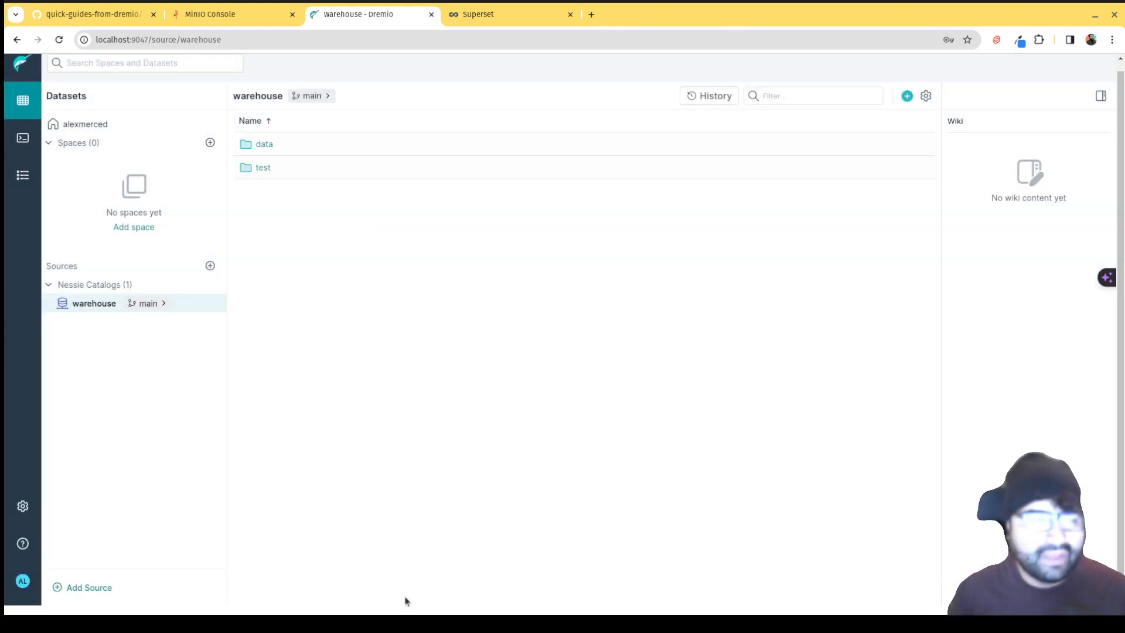
Open a blank SQL script in Dremio and copy the CREATE TABLE orders statement from readme.md in Visual Studio Code
{"action": "left_click", "coordinate": [23, 139]}
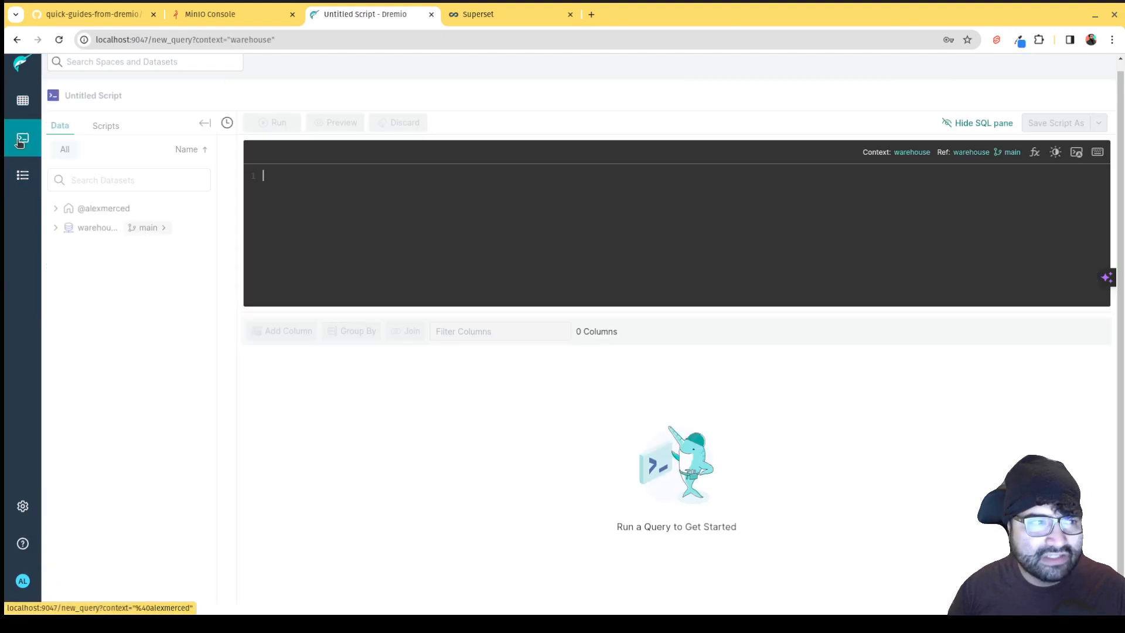
{"action": "mouse_move", "coordinate": [577, 614]}
{"action": "left_click", "coordinate": [627, 594]}
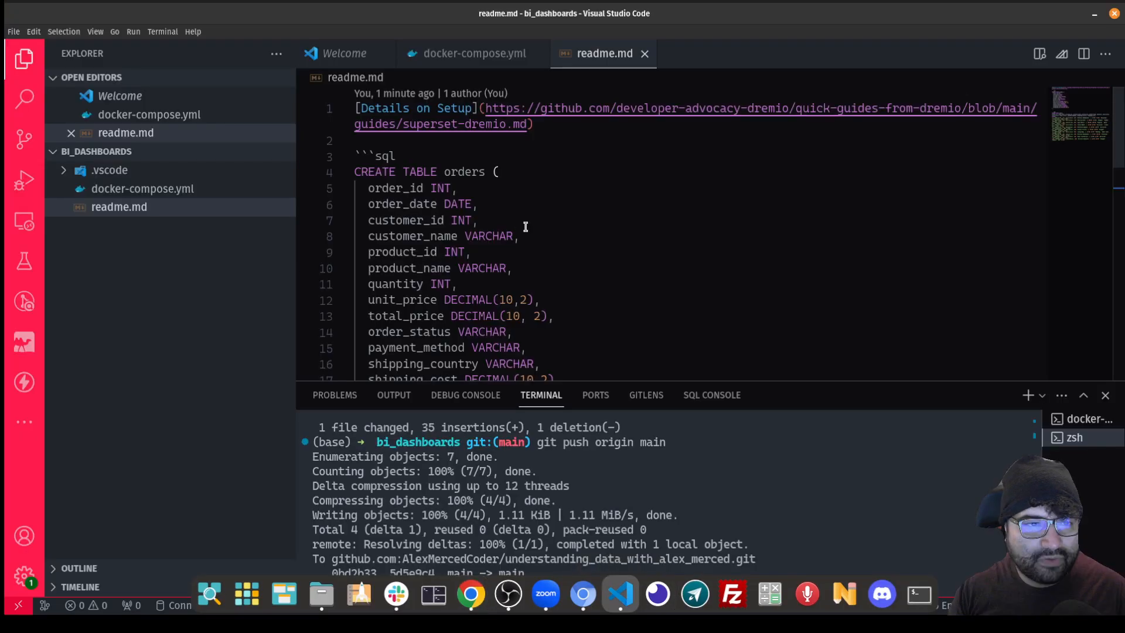
{"action": "scroll", "coordinate": [542, 247], "scroll_direction": "down", "scroll_amount": 5}
{"action": "left_click_drag", "start_coordinate": [379, 235], "coordinate": [354, 160]}
{"action": "key", "text": "ctrl+c"}
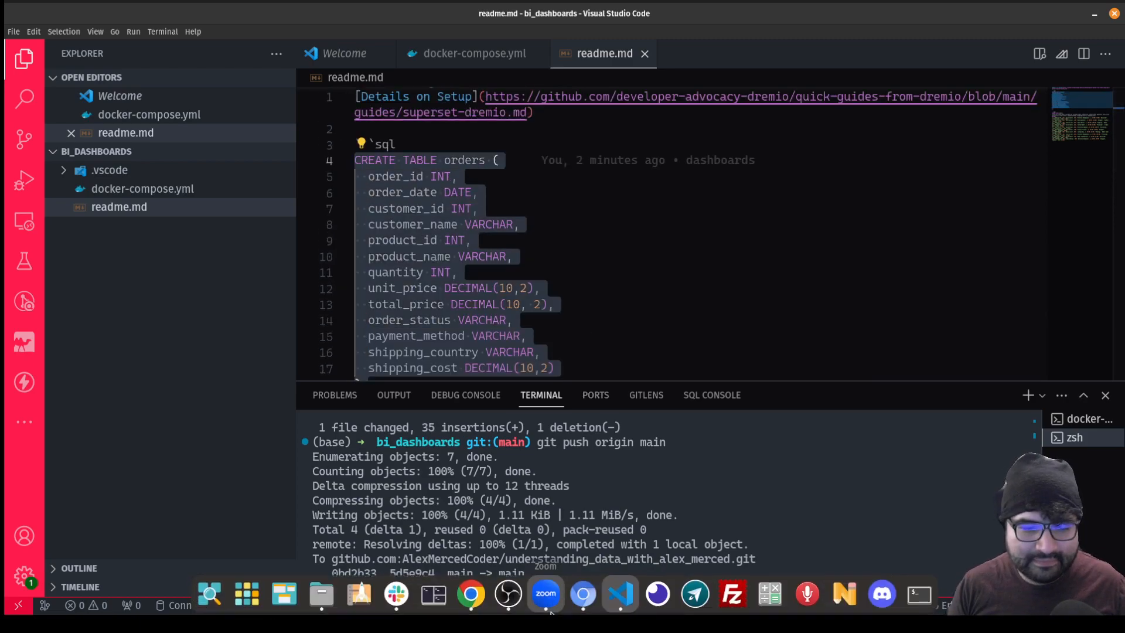
Switch back to Dremio and set the script's query context to warehouse.data
{"action": "left_click", "coordinate": [472, 597]}
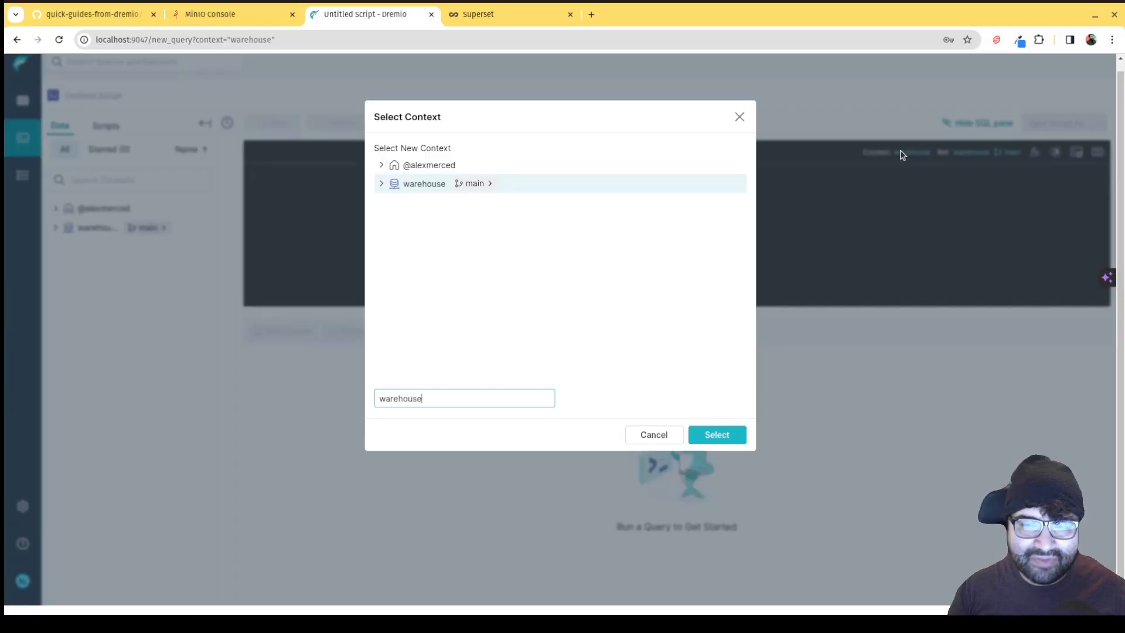
{"action": "left_click", "coordinate": [903, 153]}
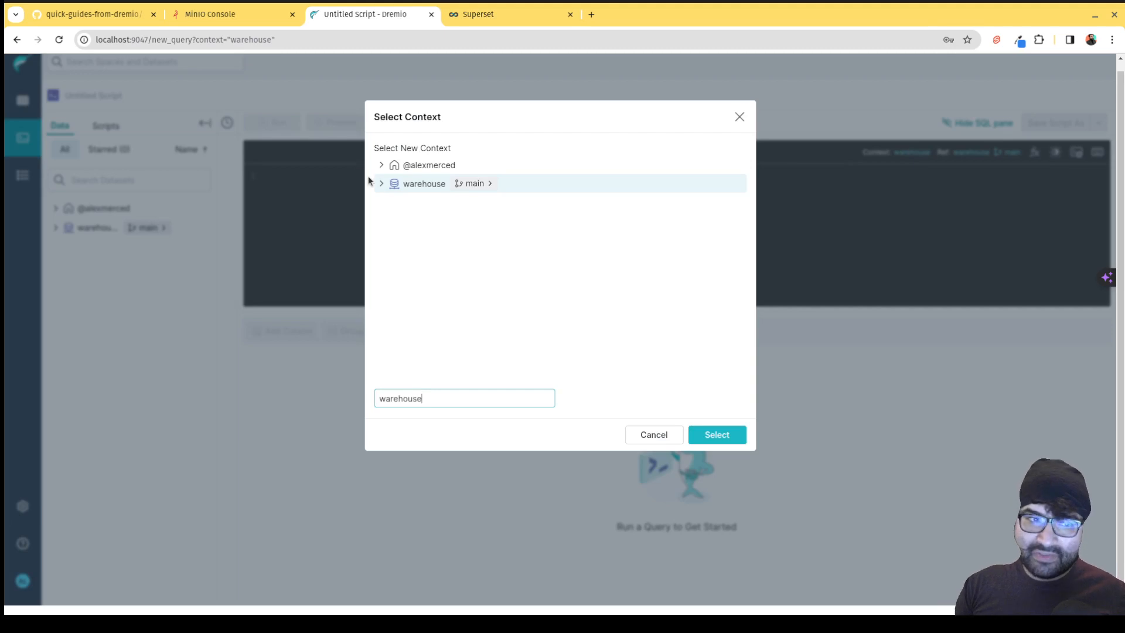
{"action": "left_click", "coordinate": [382, 183]}
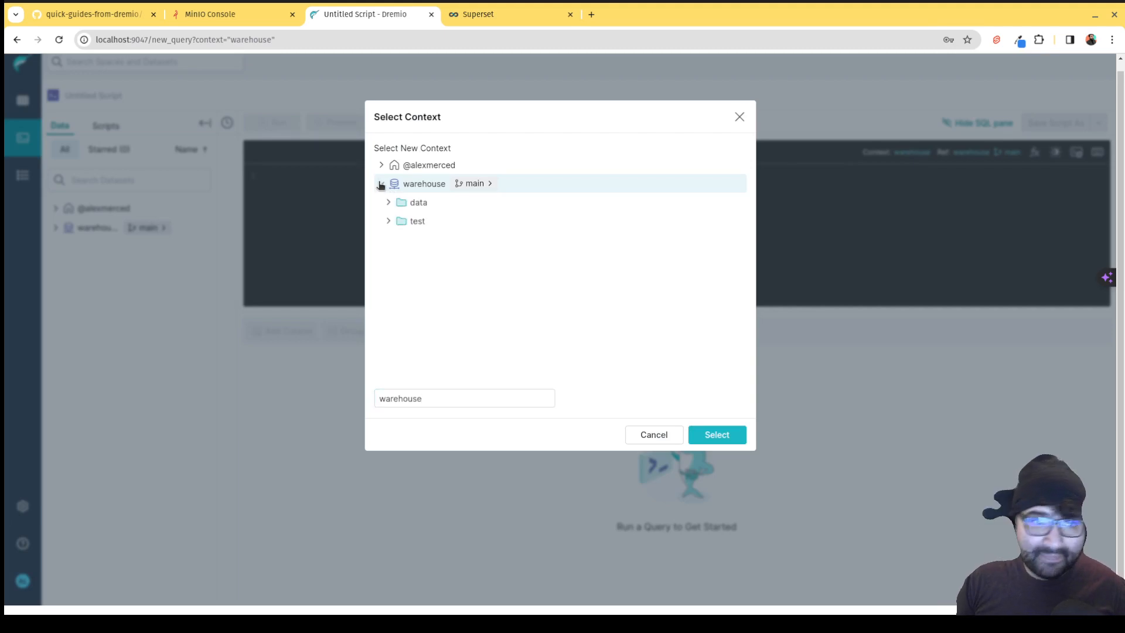
{"action": "left_click", "coordinate": [388, 202]}
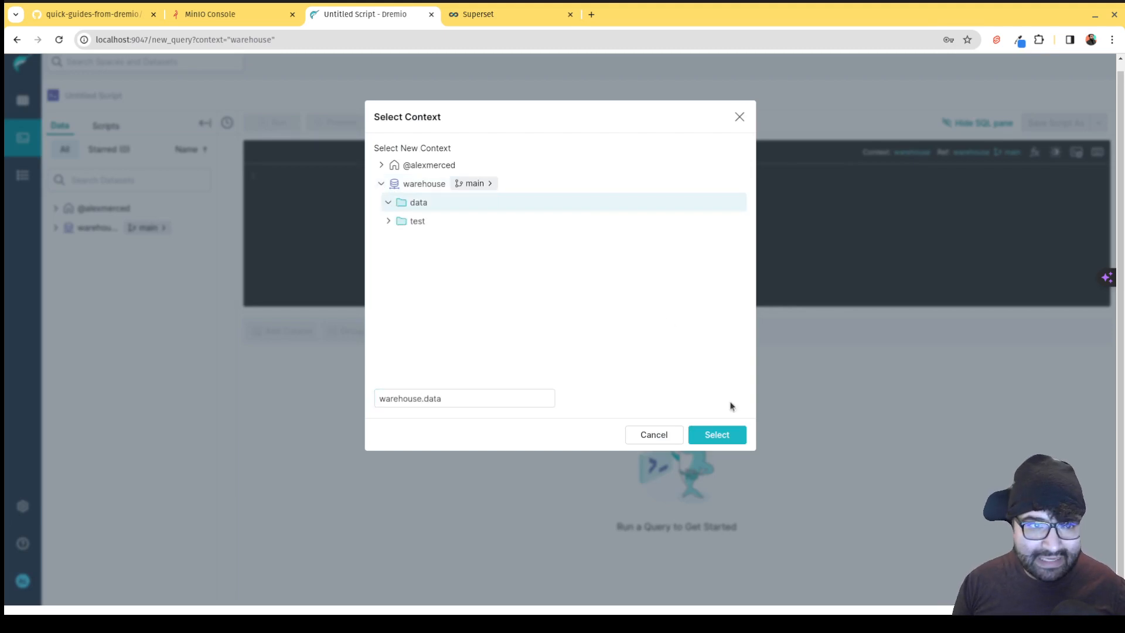
{"action": "left_click", "coordinate": [716, 434]}
Paste the CREATE TABLE orders statement into the SQL script and run it
{"action": "left_click", "coordinate": [382, 228]}
{"action": "key", "text": "ctrl+v"}
{"action": "scroll", "coordinate": [387, 228], "scroll_direction": "up", "scroll_amount": 5}
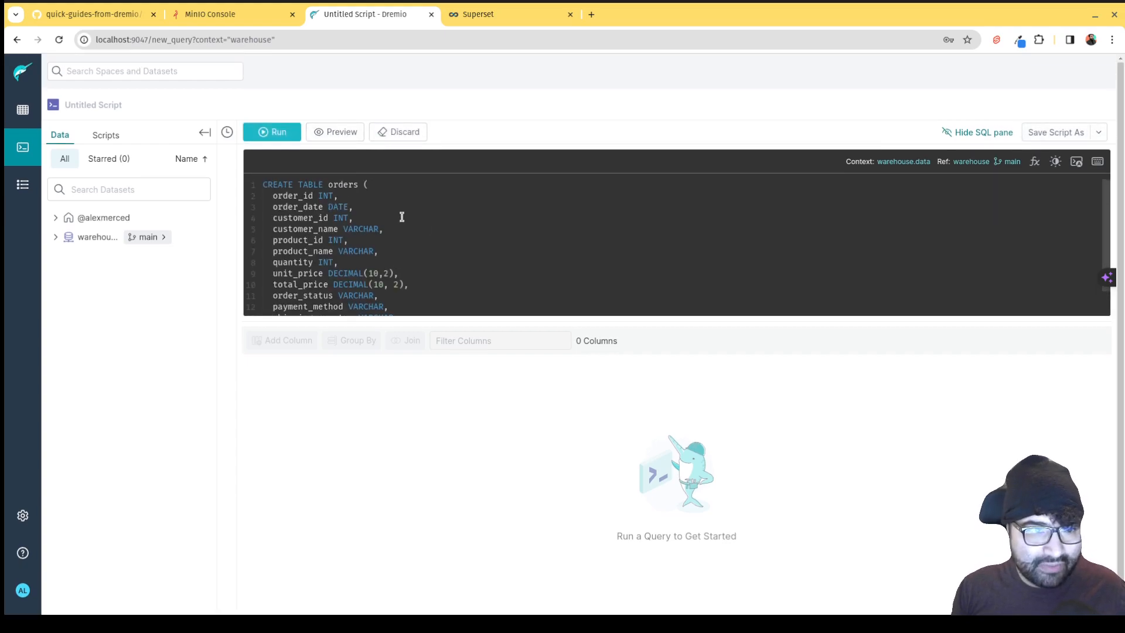
{"action": "left_click", "coordinate": [272, 131]}
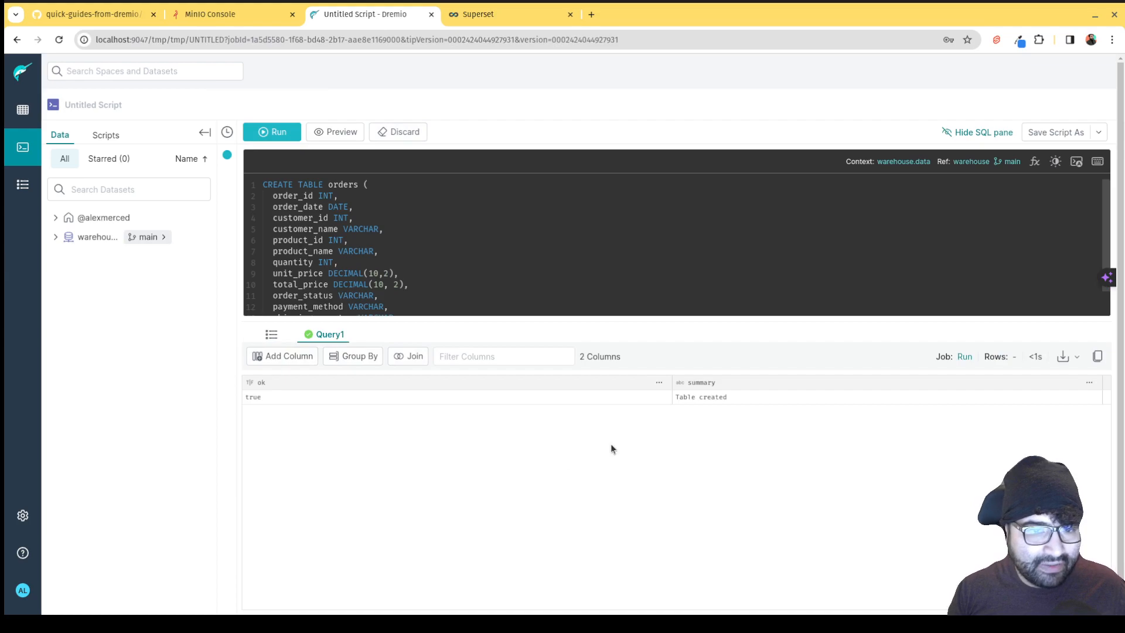
Copy the entire INSERT INTO orders statement, including all ten value rows, from readme.md in Visual Studio Code
{"action": "mouse_move", "coordinate": [645, 611]}
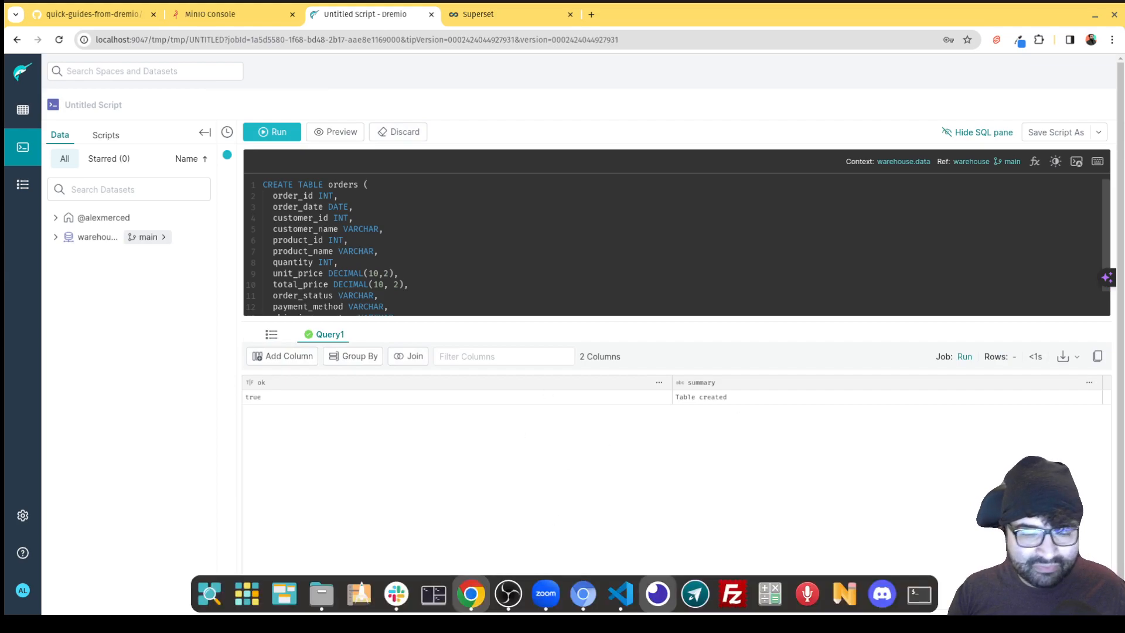
{"action": "left_click", "coordinate": [637, 607]}
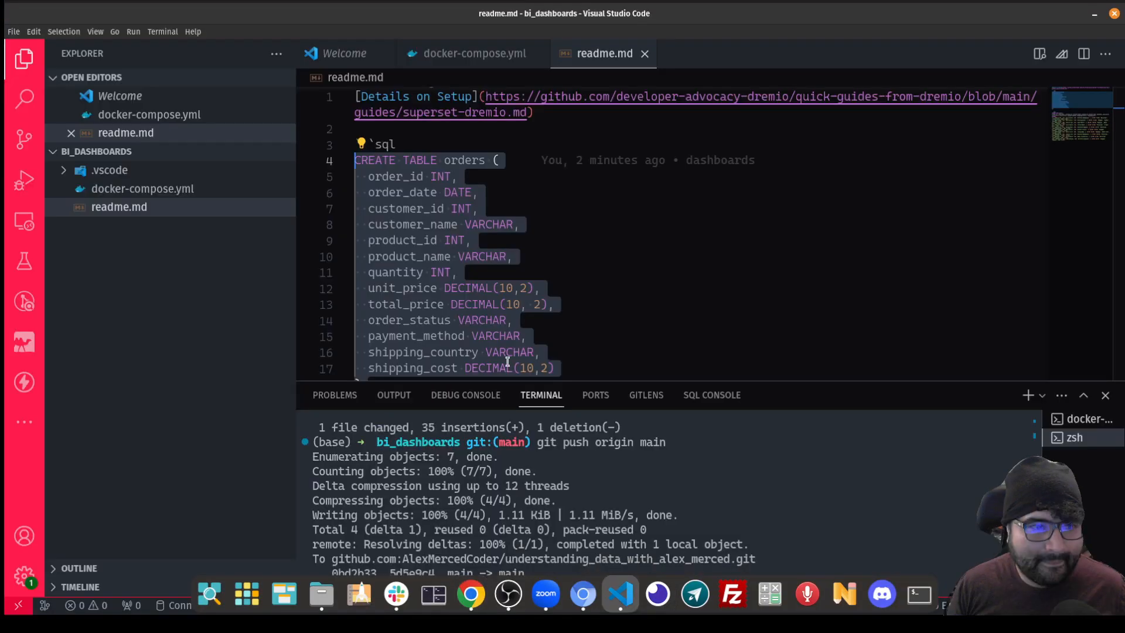
{"action": "scroll", "coordinate": [554, 198], "scroll_direction": "down", "scroll_amount": 10}
{"action": "scroll", "coordinate": [555, 198], "scroll_direction": "down", "scroll_amount": 5}
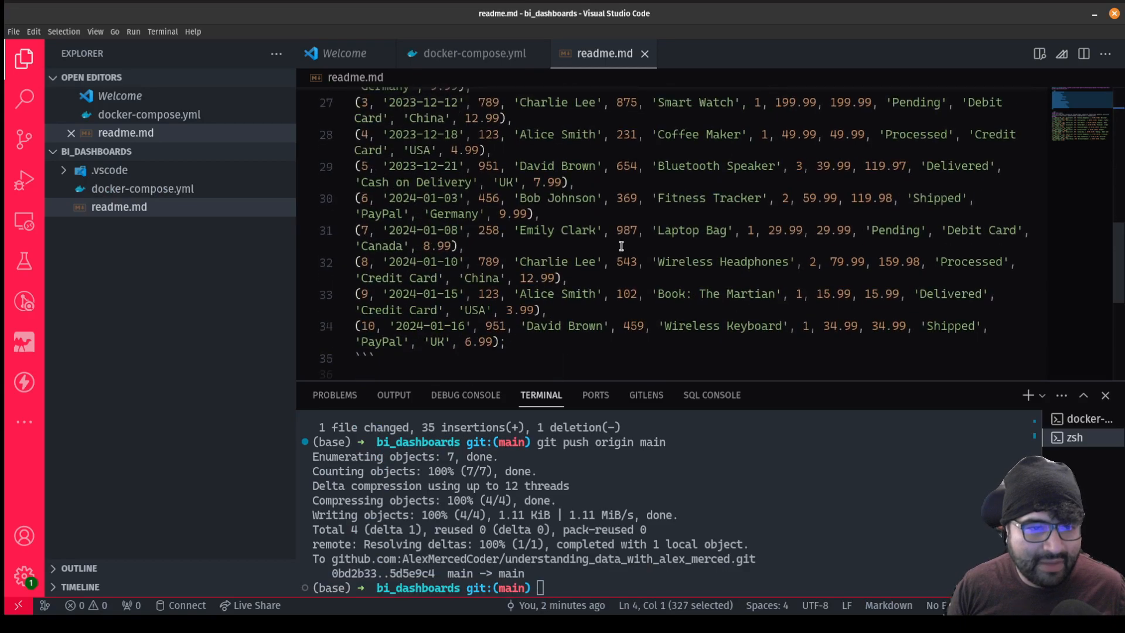
{"action": "left_click", "coordinate": [574, 303]}
{"action": "left_click_drag", "start_coordinate": [574, 303], "coordinate": [356, 194]}
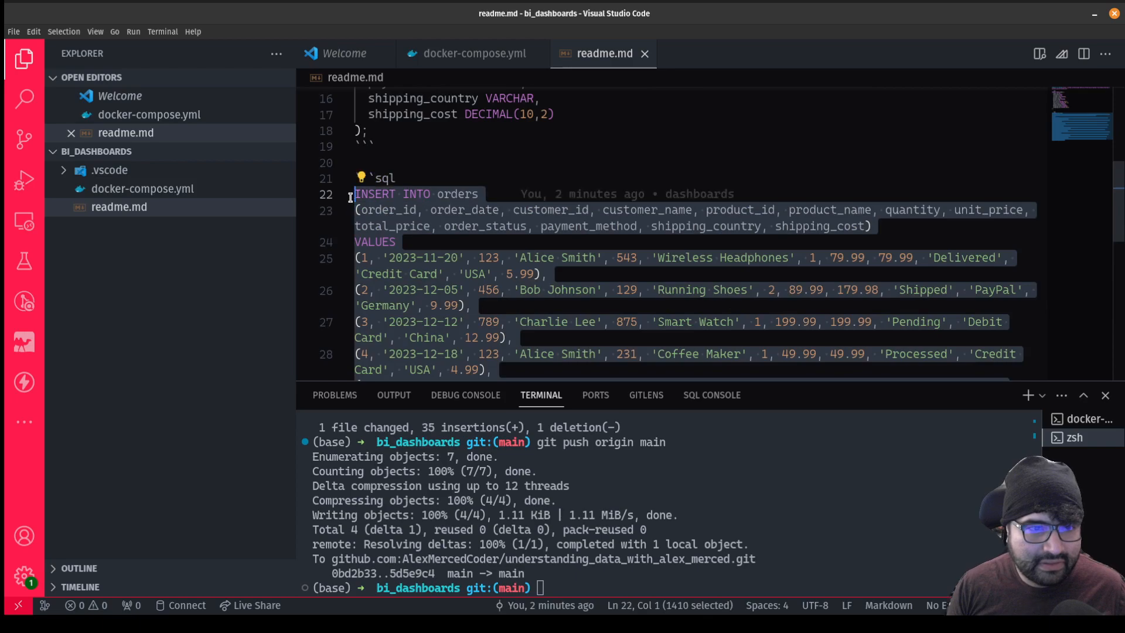
{"action": "mouse_move", "coordinate": [532, 612]}
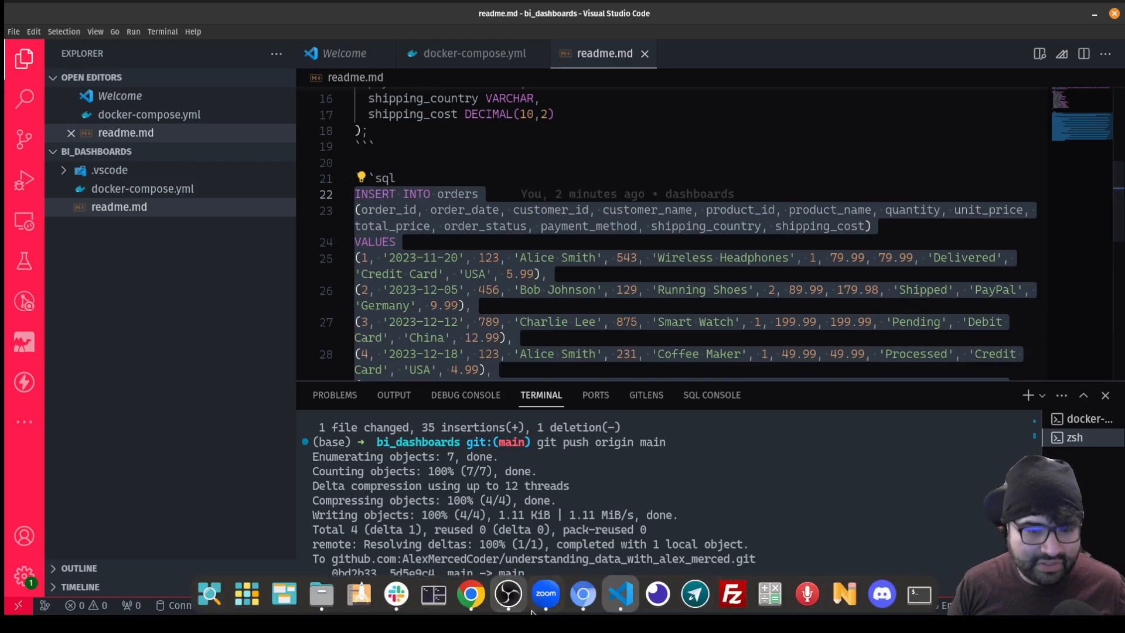
Switch back to Dremio, replace the script's contents with the copied INSERT INTO orders statement and run it
{"action": "left_click", "coordinate": [471, 594]}
{"action": "scroll", "coordinate": [378, 281], "scroll_direction": "down", "scroll_amount": 3}
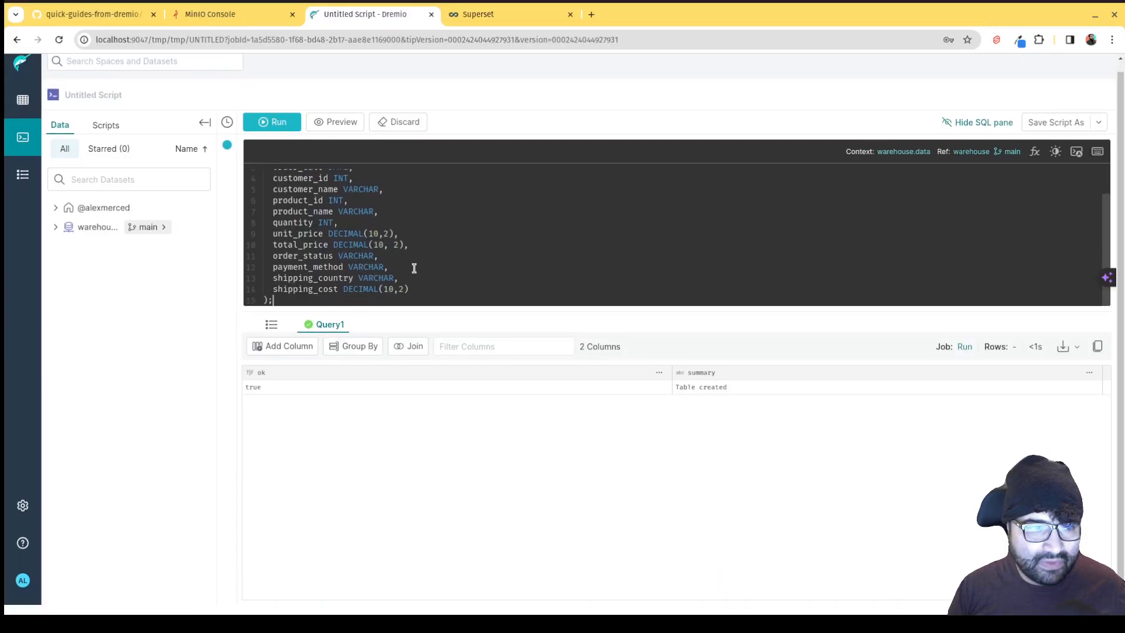
{"action": "scroll", "coordinate": [429, 296], "scroll_direction": "up", "scroll_amount": 3}
{"action": "scroll", "coordinate": [429, 296], "scroll_direction": "down", "scroll_amount": 3}
{"action": "key", "text": "ctrl+a"}
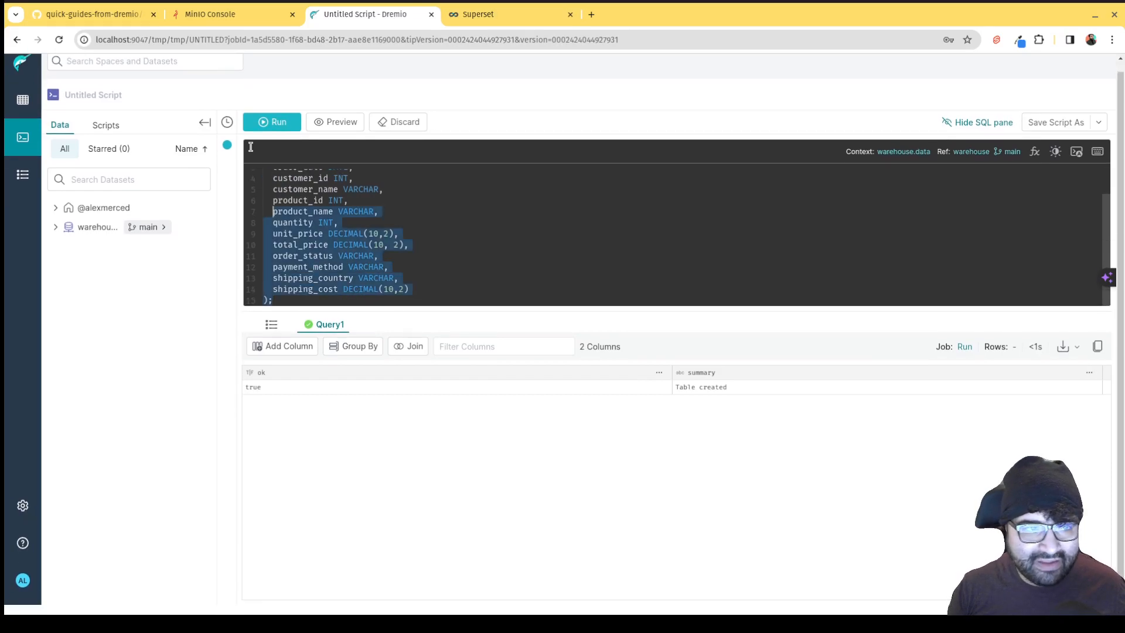
{"action": "scroll", "coordinate": [349, 297], "scroll_direction": "up", "scroll_amount": 2}
{"action": "key", "text": "ctrl+v"}
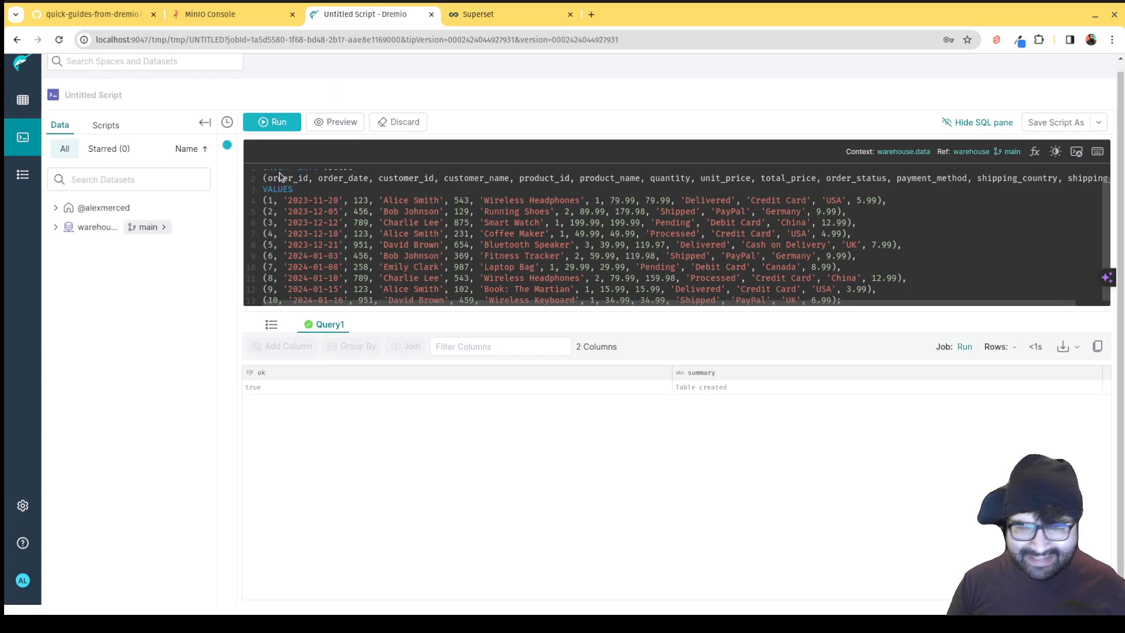
{"action": "left_click", "coordinate": [274, 123]}
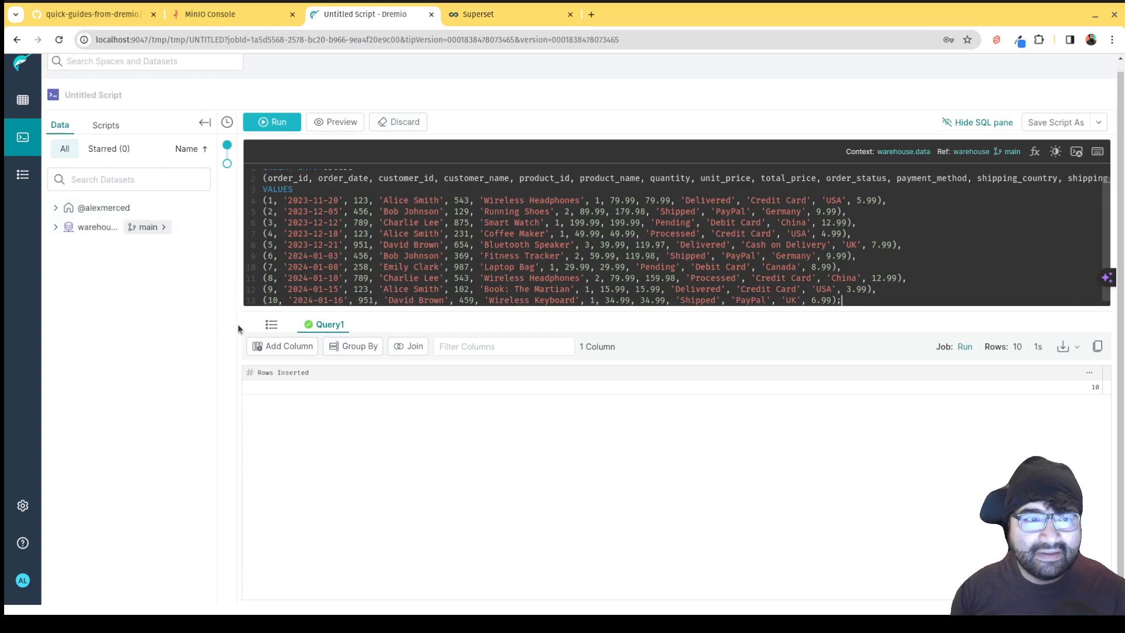
Switch to Superset, start a new dataset and choose the dremio database Other as its source
{"action": "left_click", "coordinate": [497, 12]}
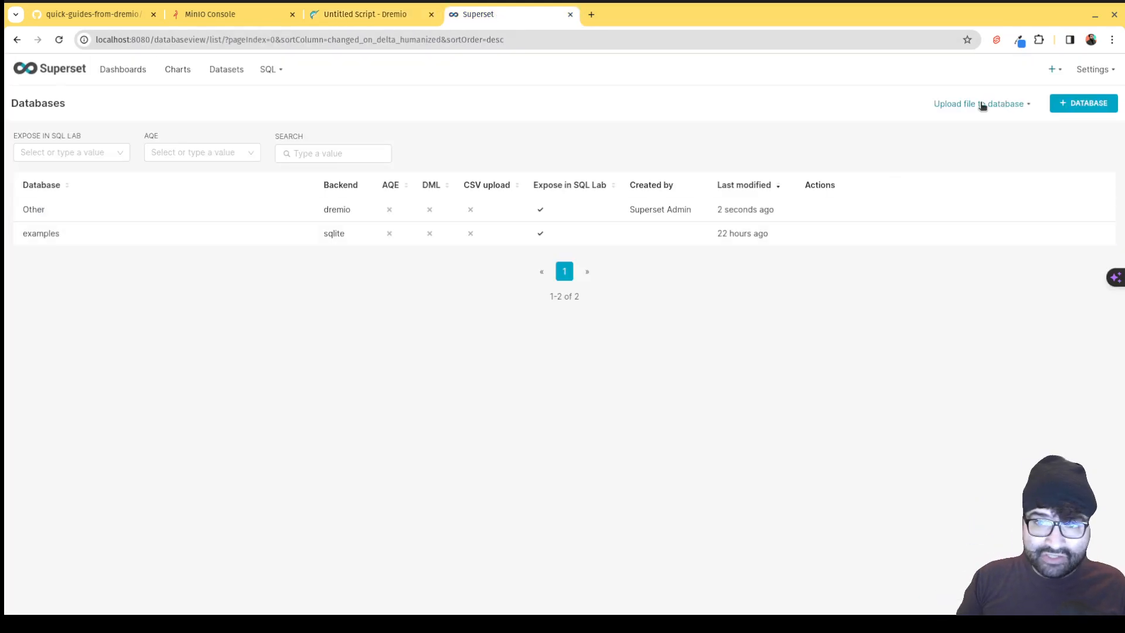
{"action": "left_click", "coordinate": [223, 81]}
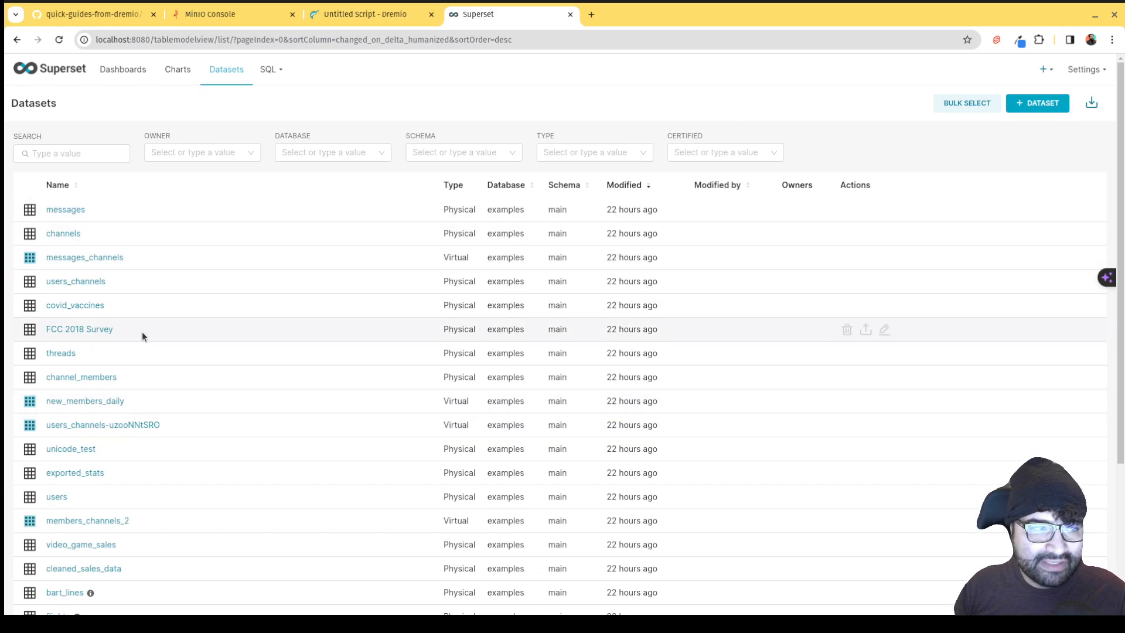
{"action": "scroll", "coordinate": [158, 492], "scroll_direction": "down", "scroll_amount": 4}
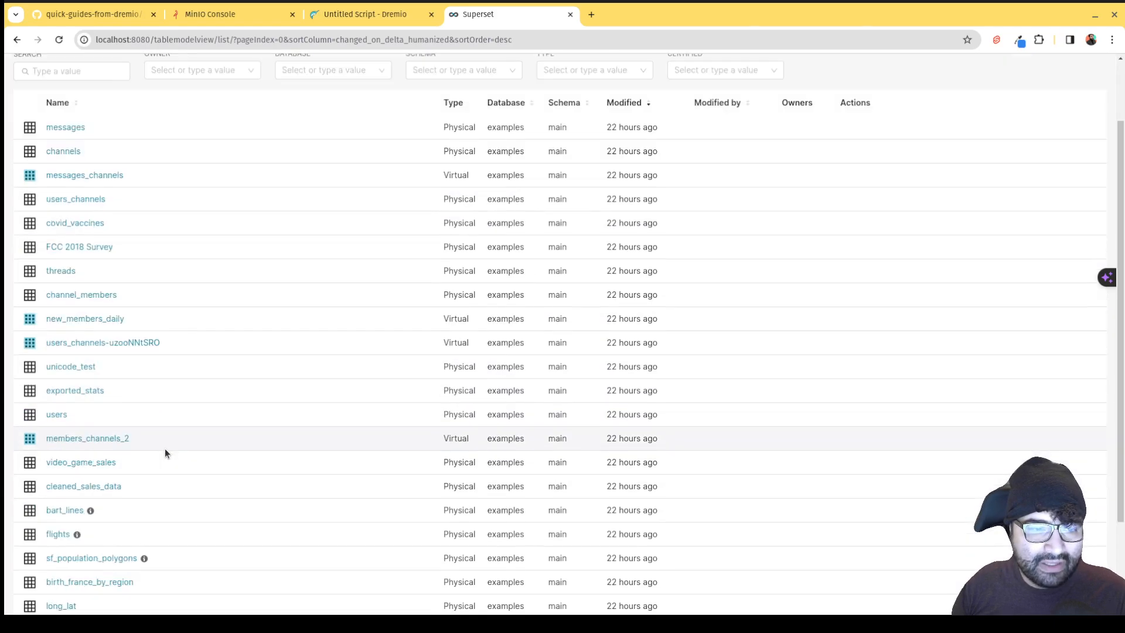
{"action": "scroll", "coordinate": [170, 448], "scroll_direction": "up", "scroll_amount": 4}
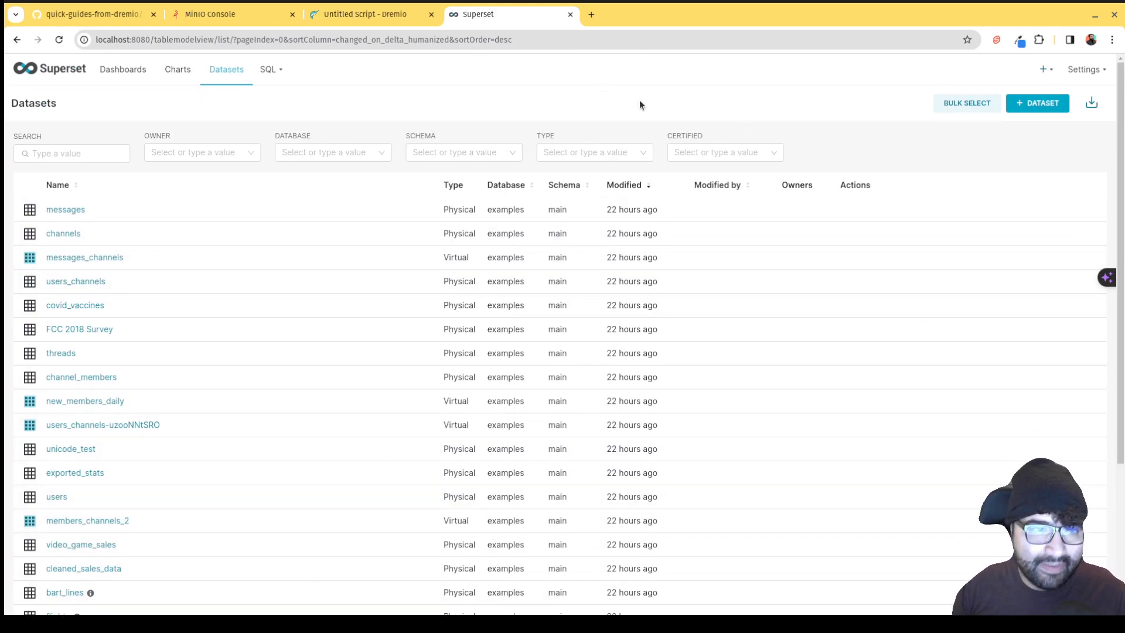
{"action": "left_click", "coordinate": [1054, 112]}
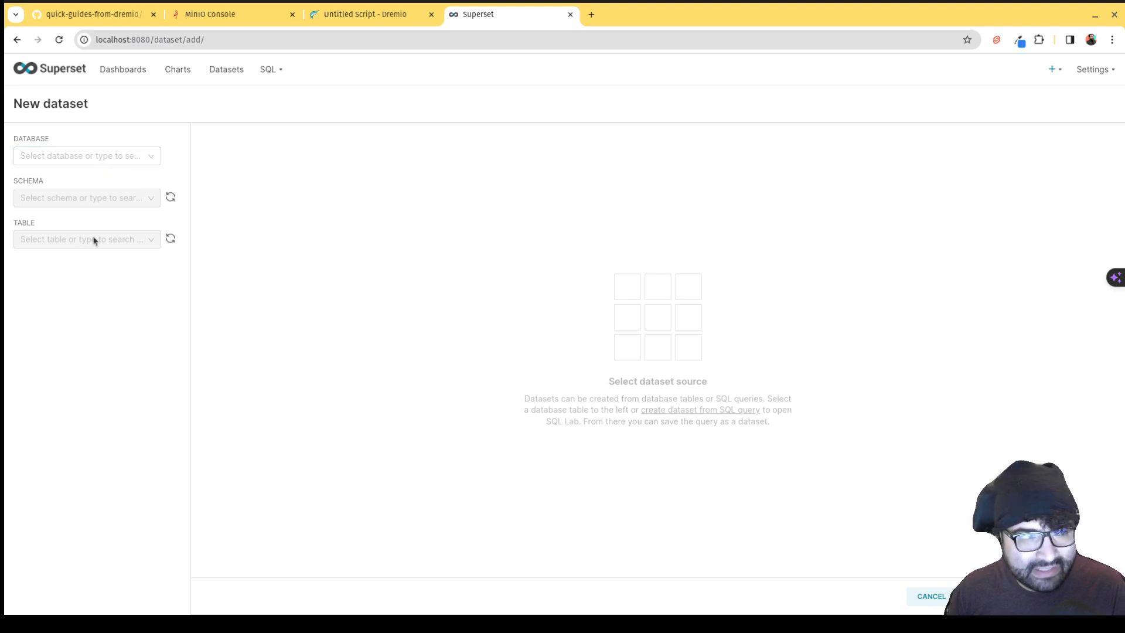
{"action": "left_click", "coordinate": [76, 155]}
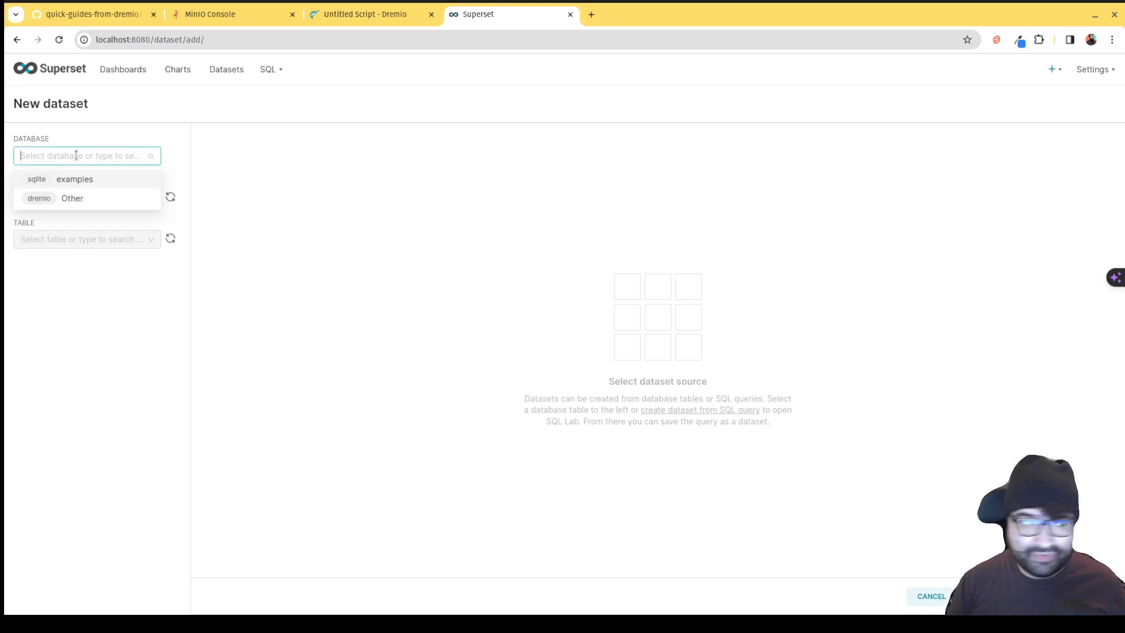
{"action": "left_click", "coordinate": [81, 202]}
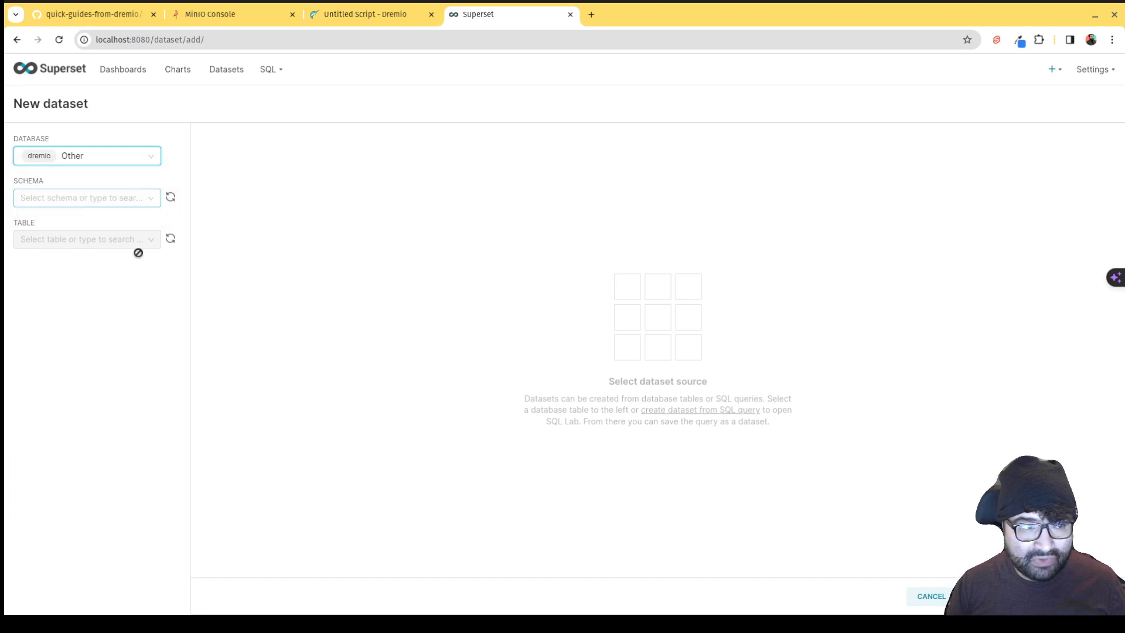
Select the warehouse.data schema and its orders table, create the dataset and continue to chart creation
{"action": "left_click", "coordinate": [130, 199]}
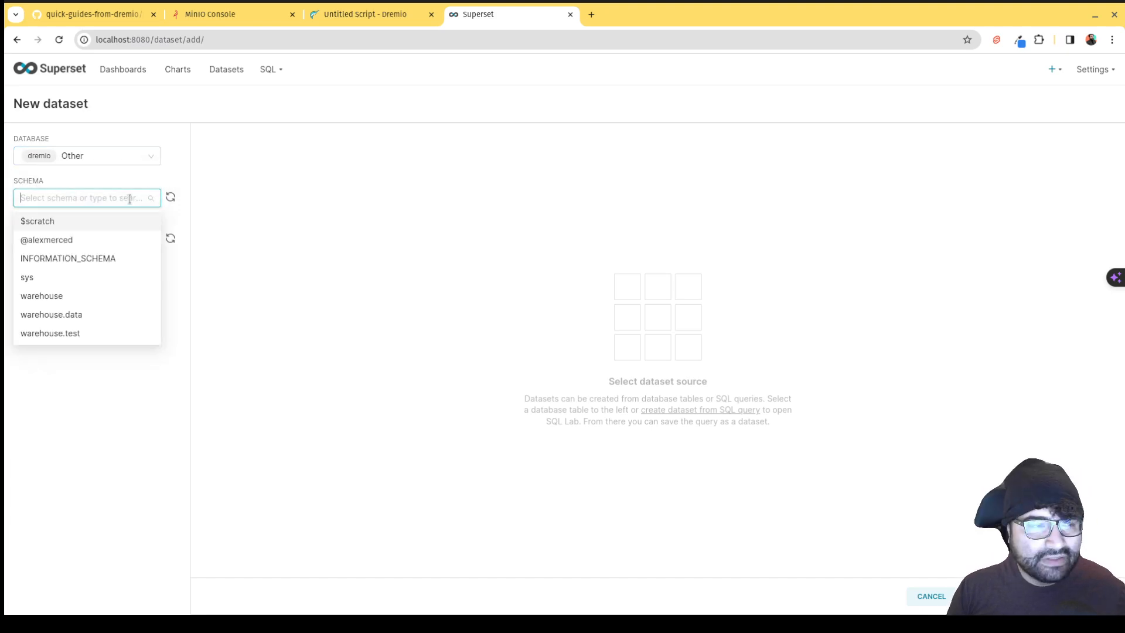
{"action": "left_click", "coordinate": [90, 317]}
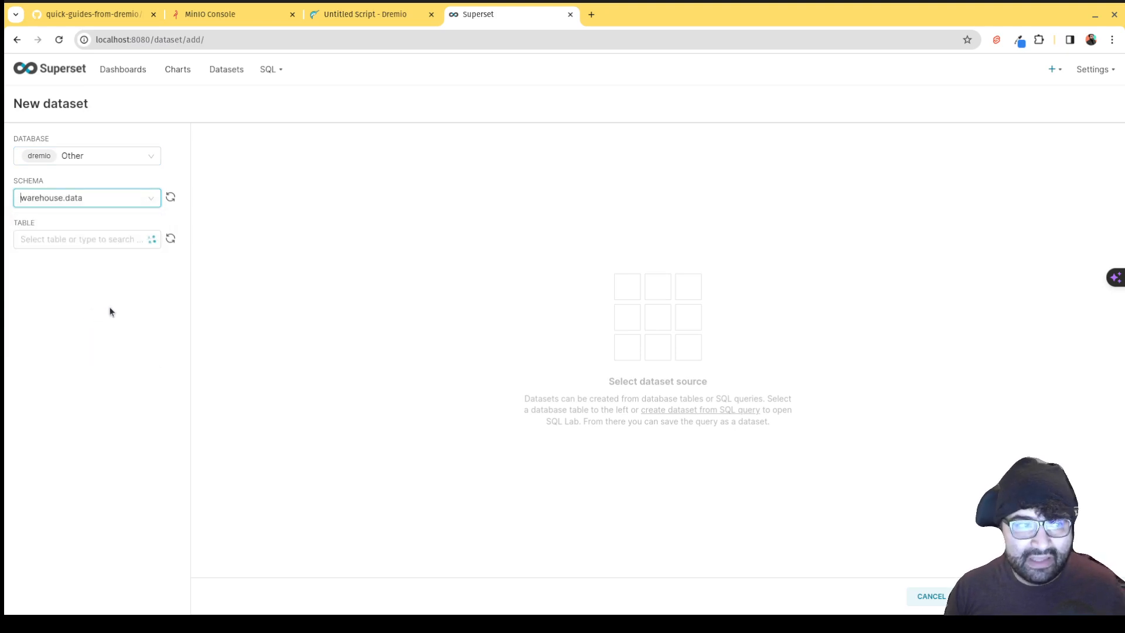
{"action": "left_click", "coordinate": [123, 245]}
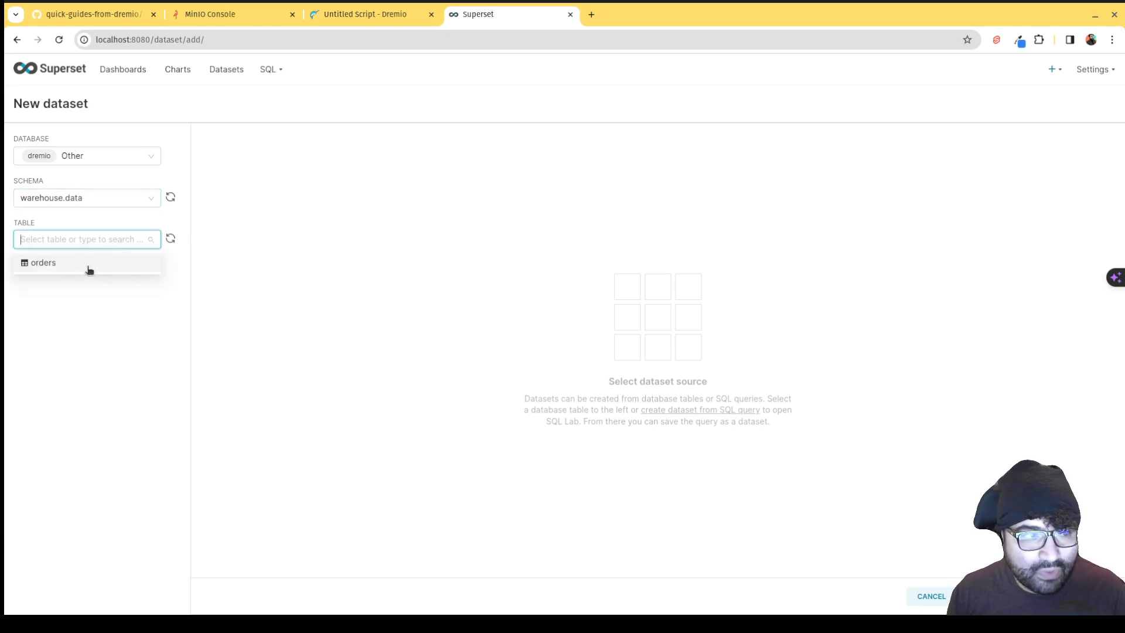
{"action": "left_click", "coordinate": [89, 267]}
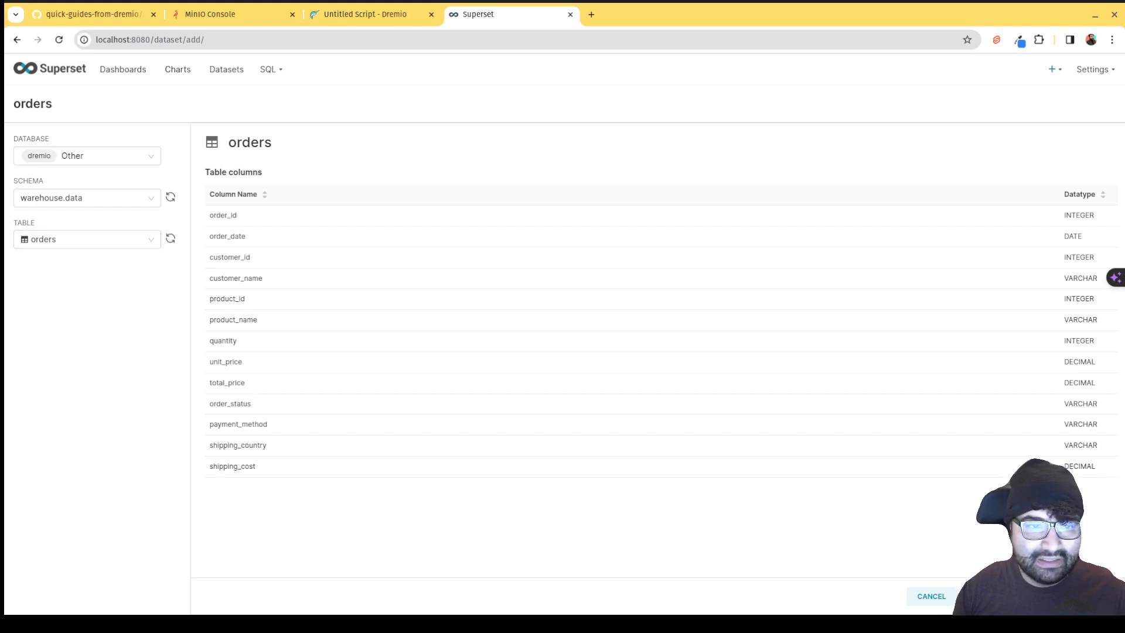
{"action": "left_click", "coordinate": [1032, 596]}
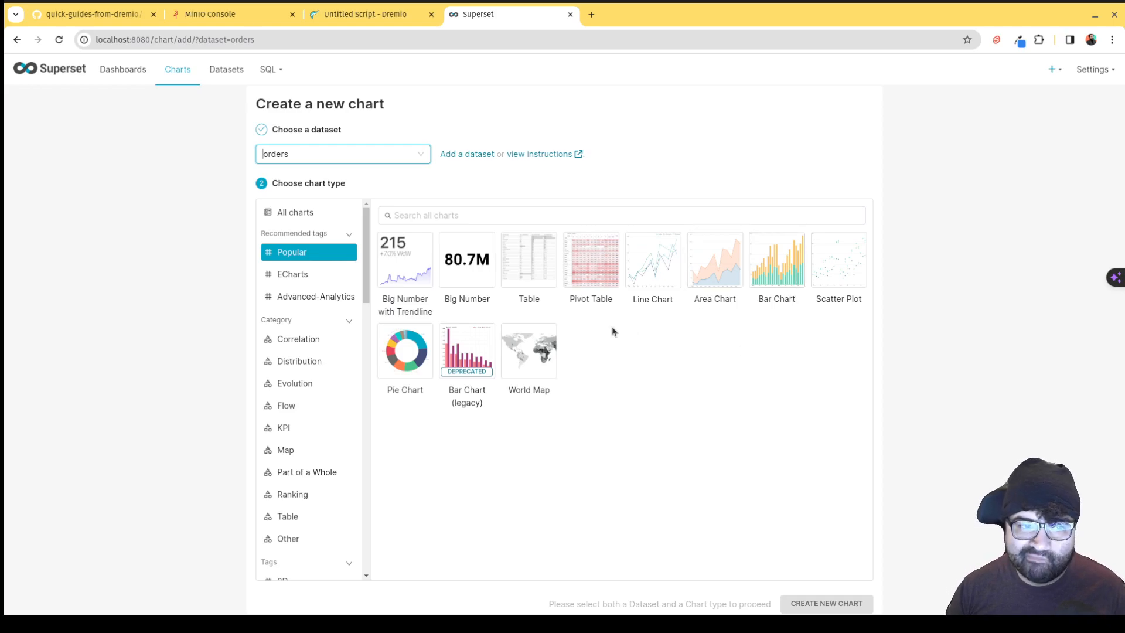
Create a Line Chart from the orders dataset and title it "Orders Dashboards"
{"action": "left_click", "coordinate": [653, 275]}
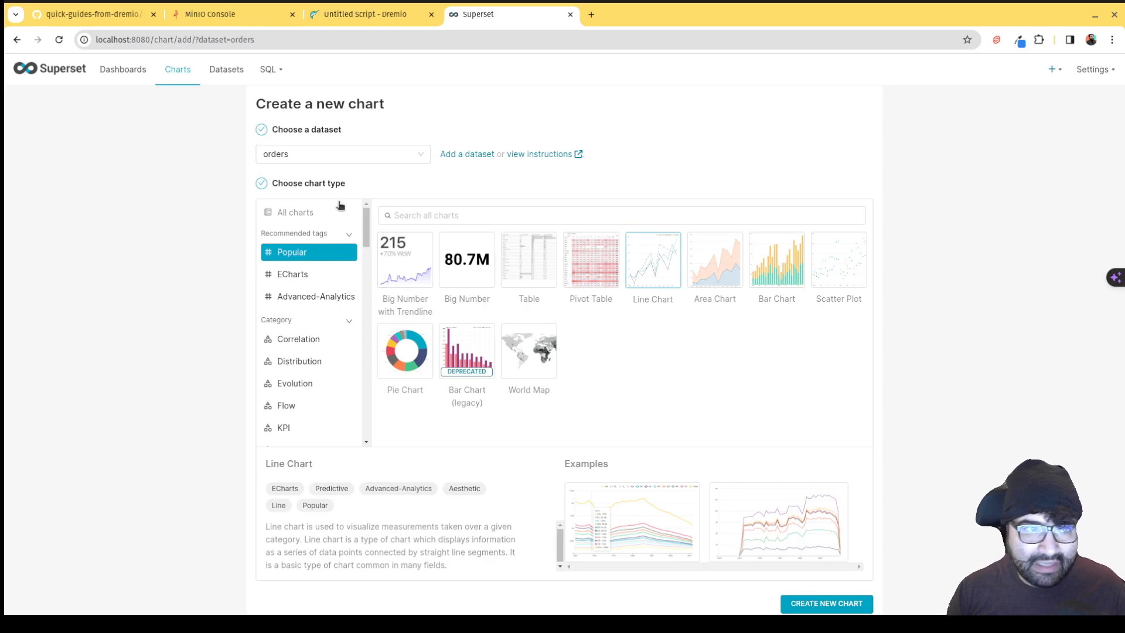
{"action": "left_click_drag", "start_coordinate": [371, 230], "coordinate": [374, 208]}
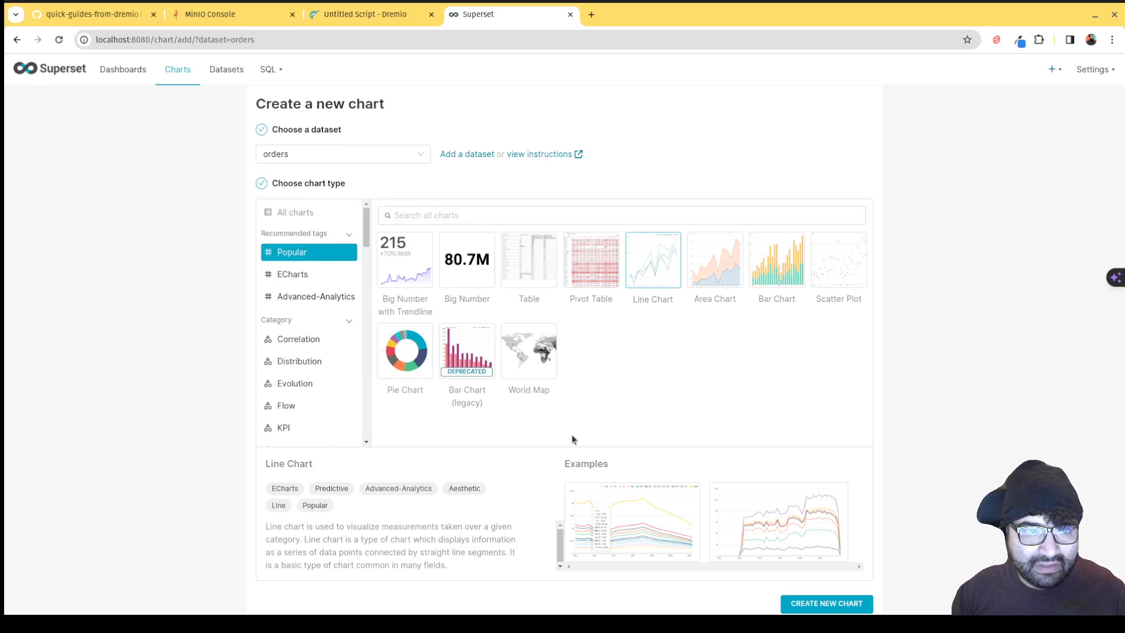
{"action": "left_click", "coordinate": [820, 603]}
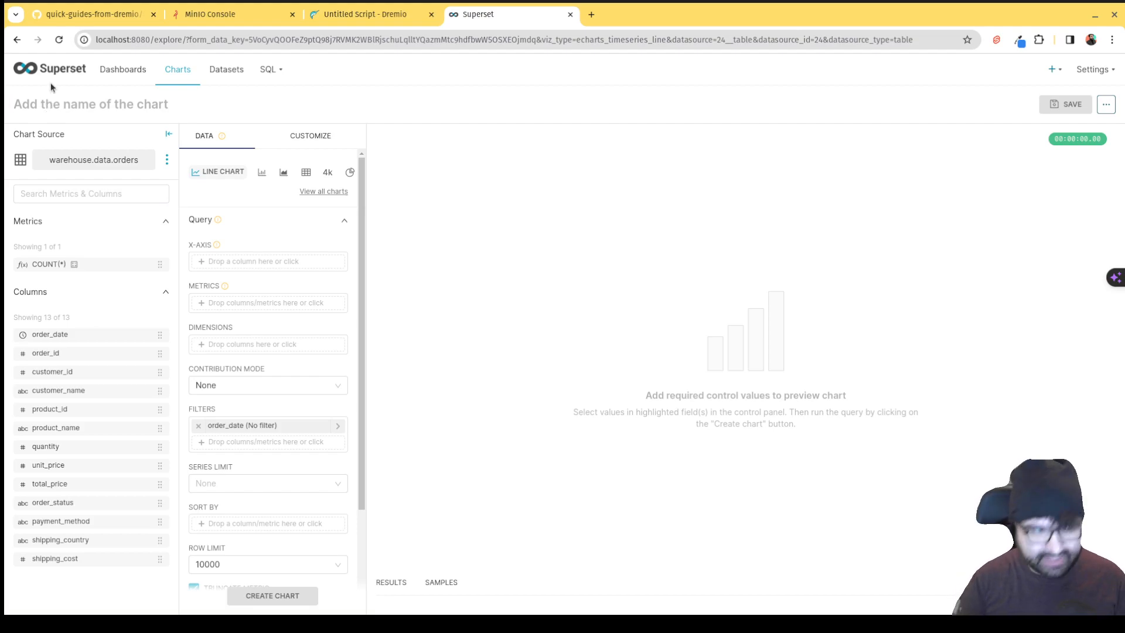
{"action": "type", "text": "Order"}
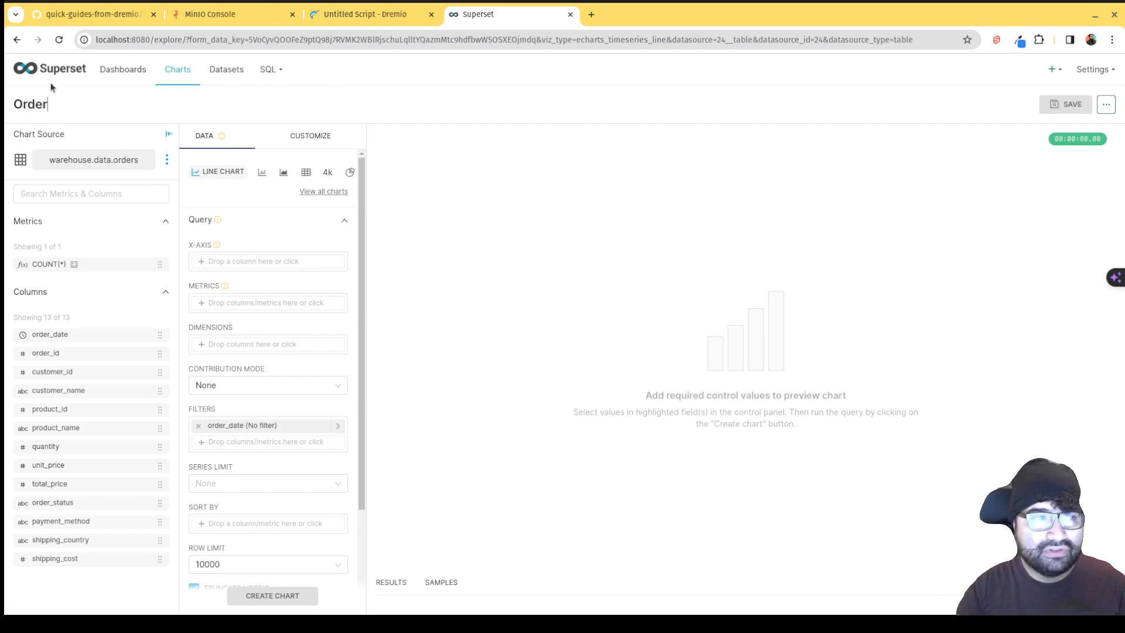
{"action": "type", "text": "s Dashboards"}
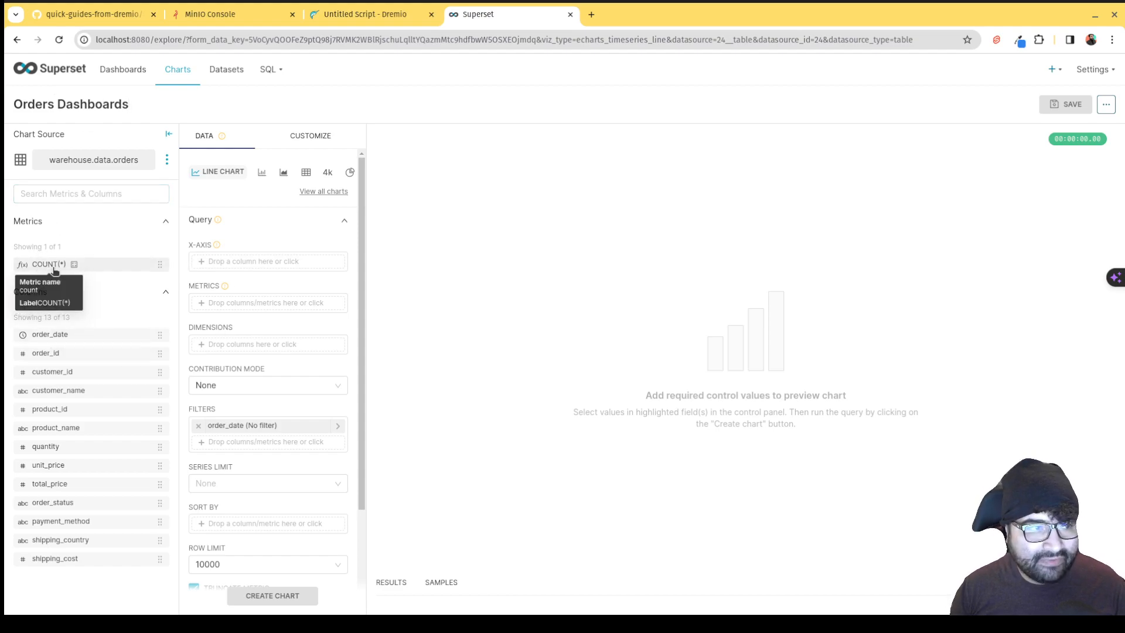
Put order_date on the X-axis, add SUM of total_price as the metric and generate the chart
{"action": "left_click_drag", "start_coordinate": [68, 336], "coordinate": [246, 265]}
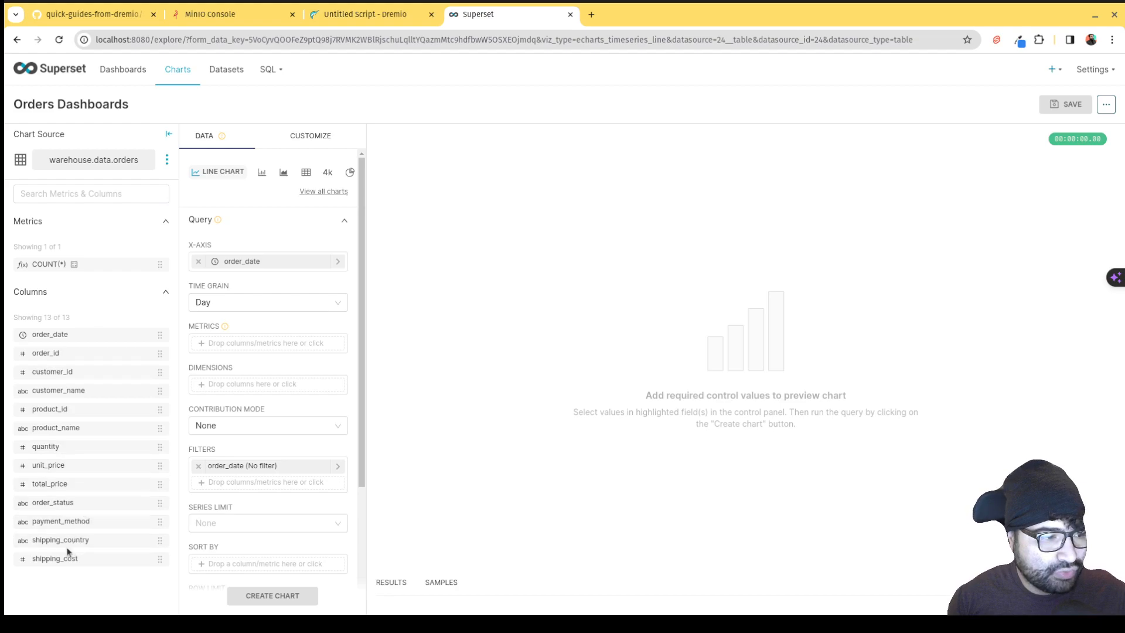
{"action": "left_click_drag", "start_coordinate": [58, 489], "coordinate": [239, 344]}
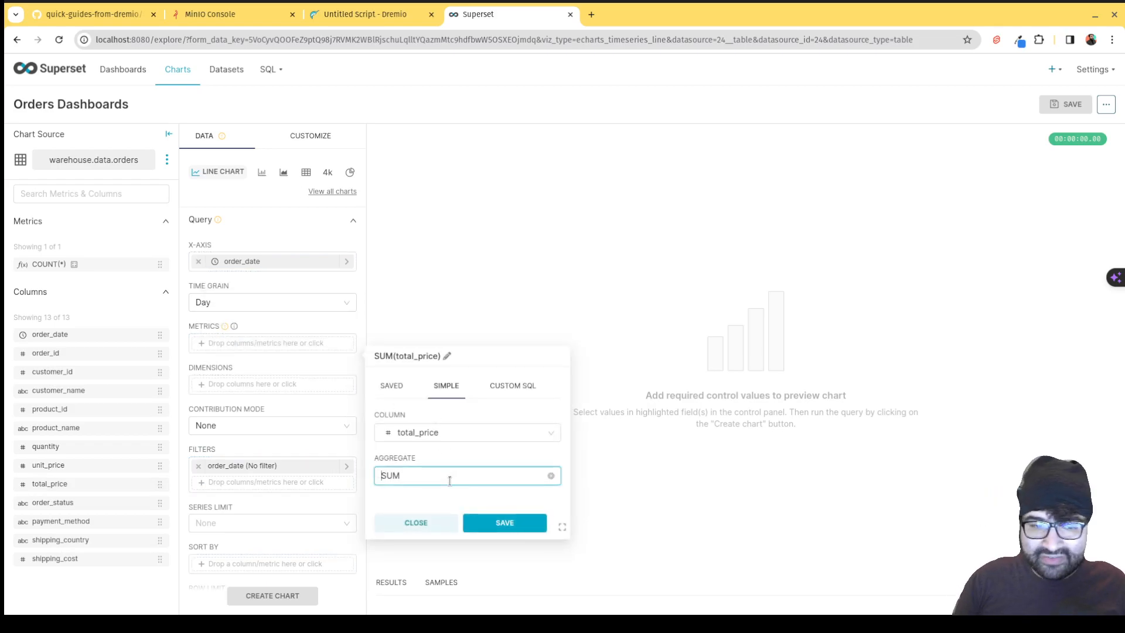
{"action": "left_click", "coordinate": [449, 481]}
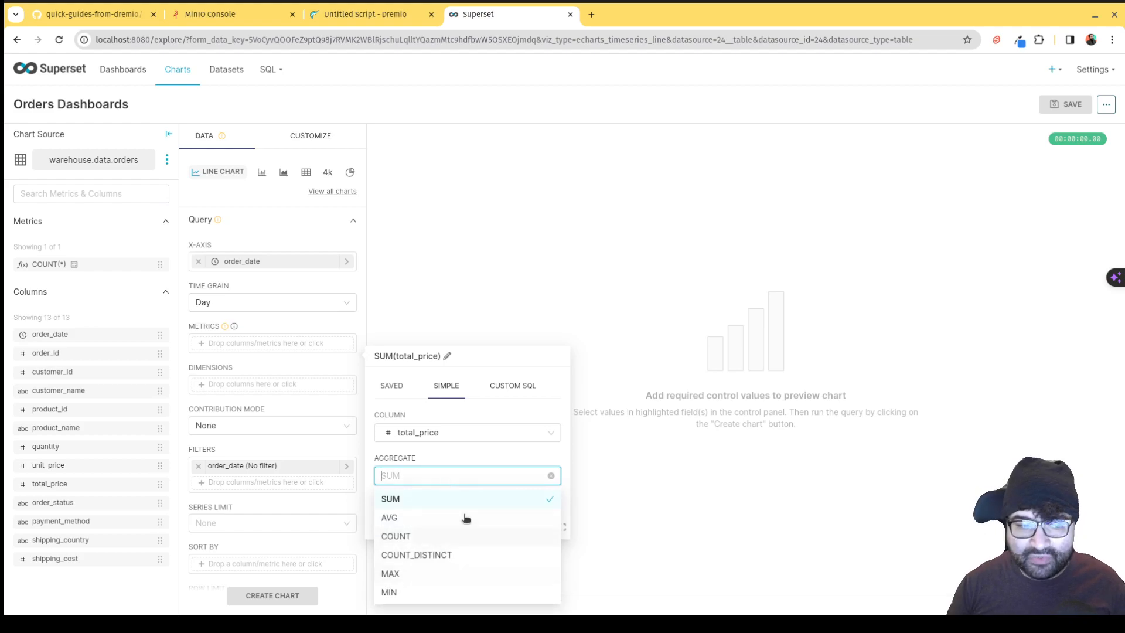
{"action": "left_click", "coordinate": [471, 476]}
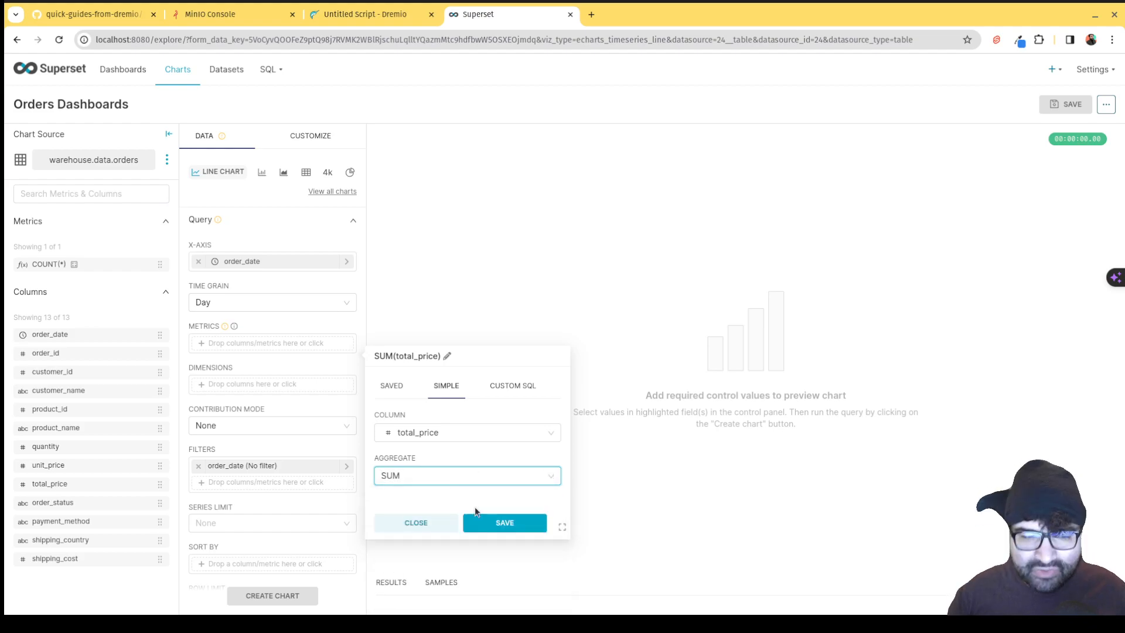
{"action": "left_click", "coordinate": [485, 522]}
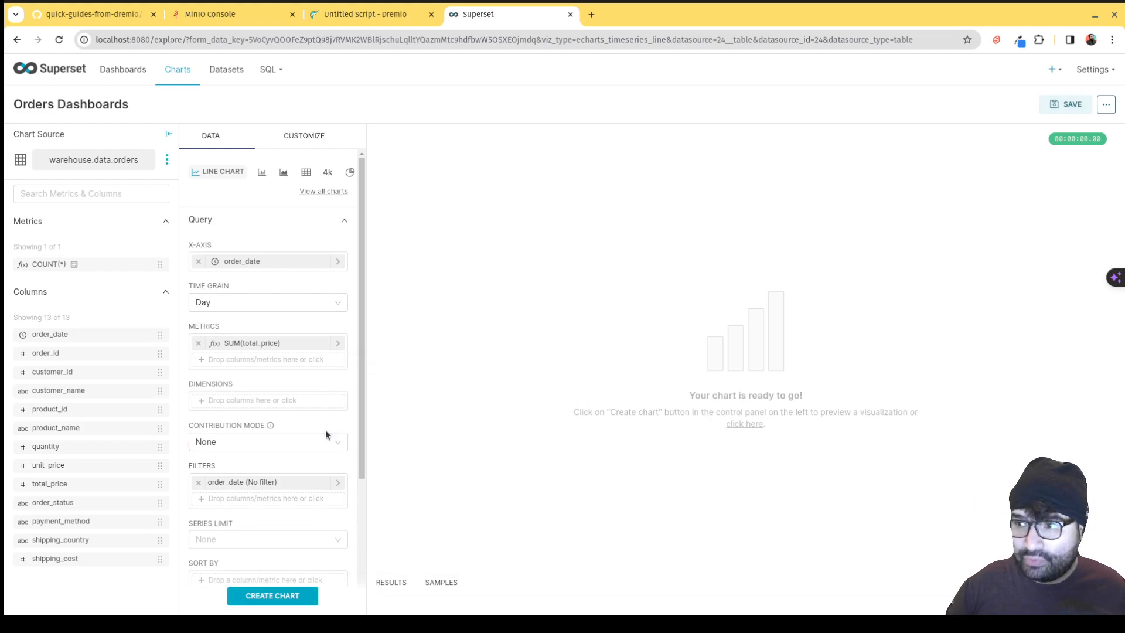
{"action": "left_click", "coordinate": [267, 597]}
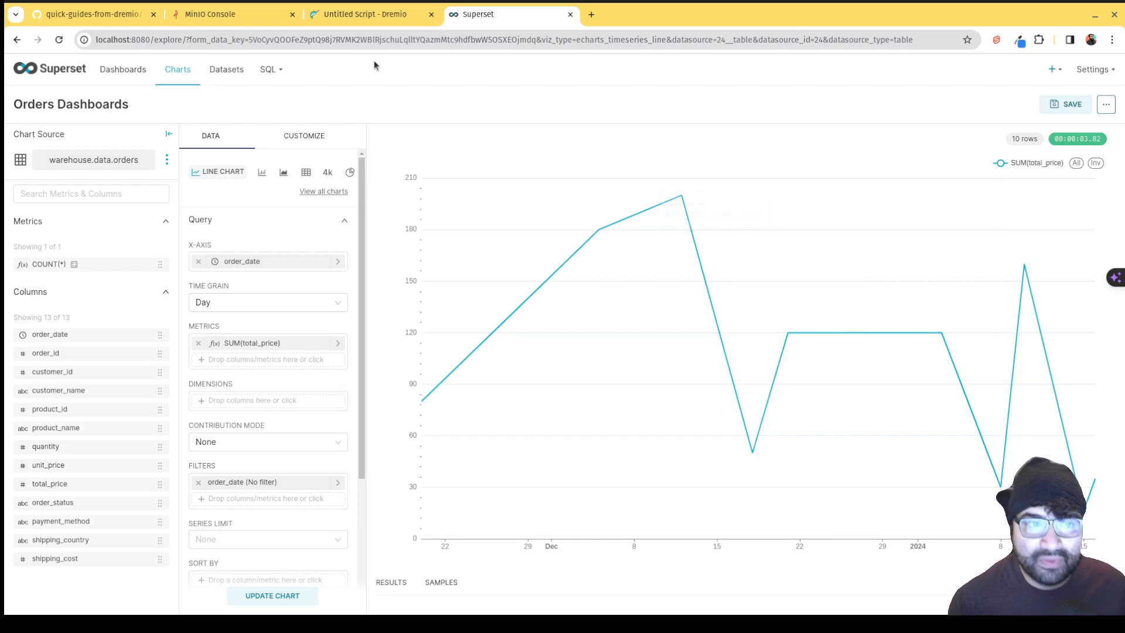
Switch to Dremio, leave the script without saving and examine the submitted SQL of the newest orders job, then return to the SQL runner
{"action": "left_click", "coordinate": [352, 22]}
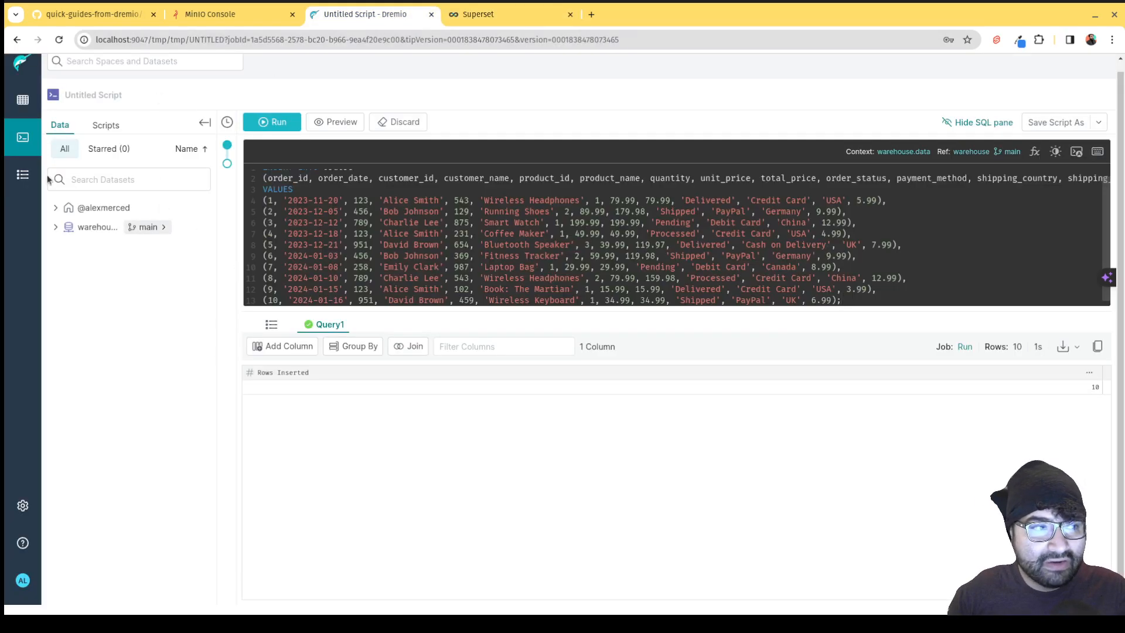
{"action": "left_click", "coordinate": [27, 177]}
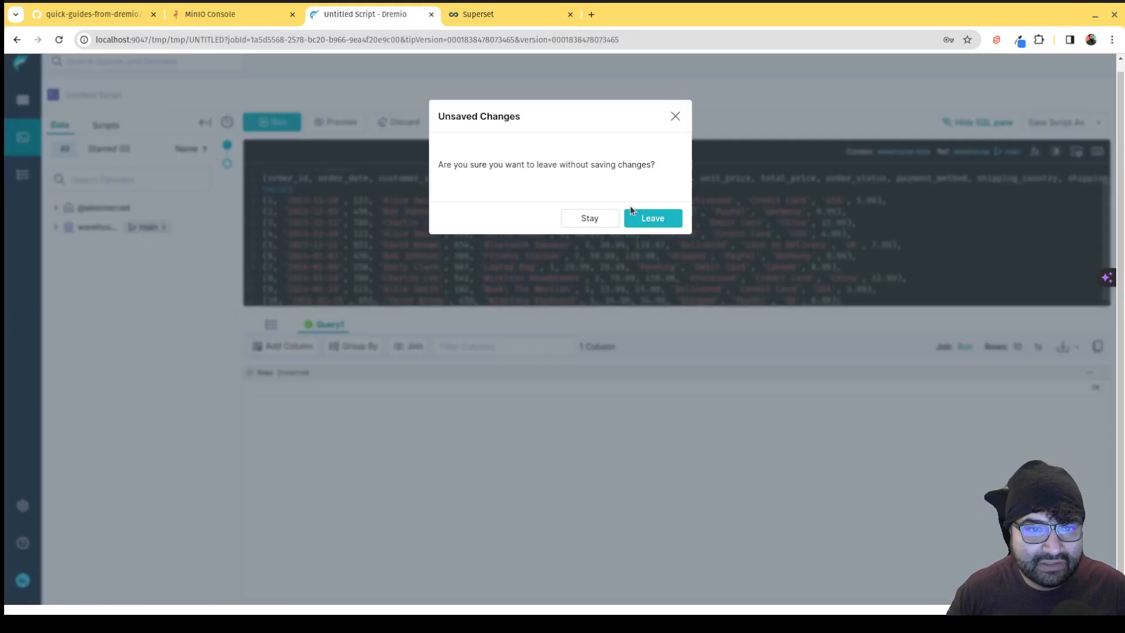
{"action": "left_click", "coordinate": [648, 219]}
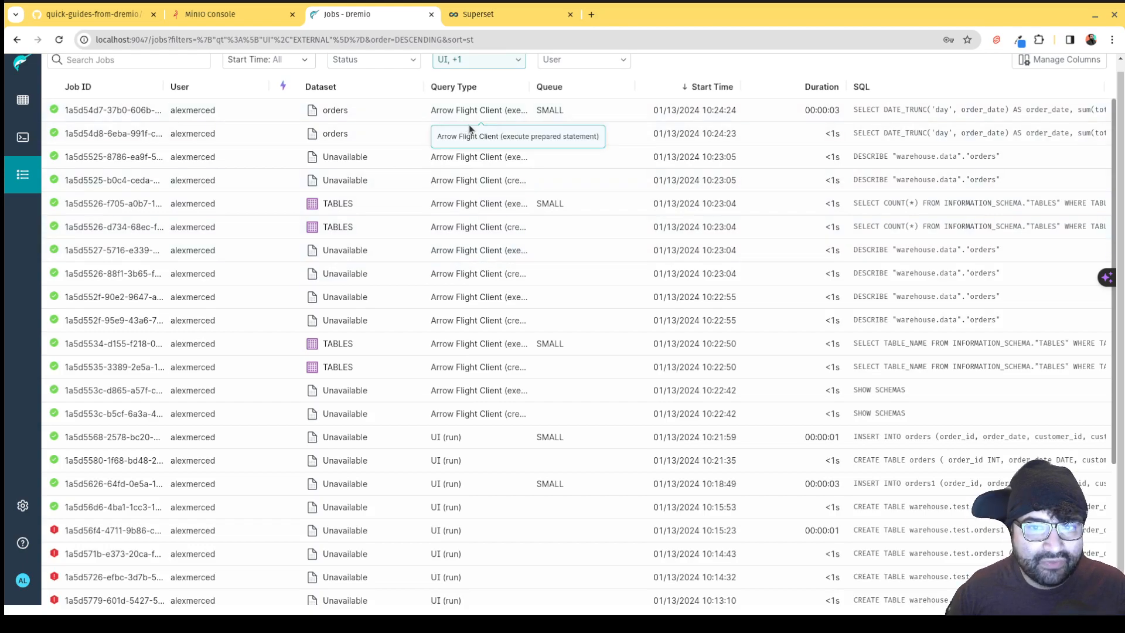
{"action": "left_click", "coordinate": [929, 117]}
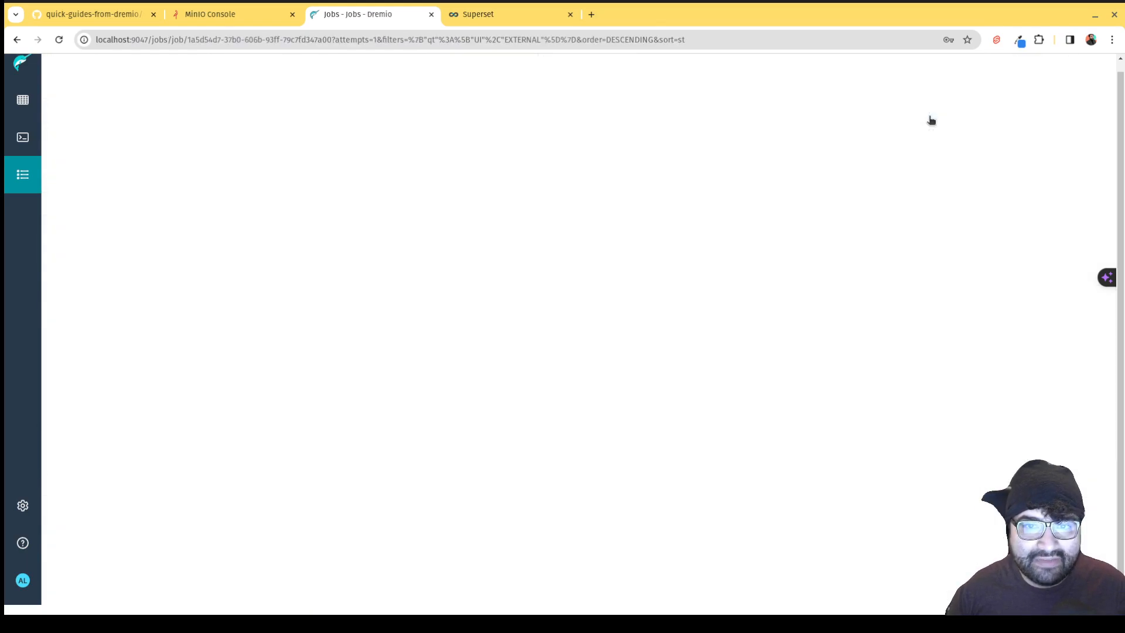
{"action": "left_click_drag", "start_coordinate": [363, 163], "coordinate": [253, 108]}
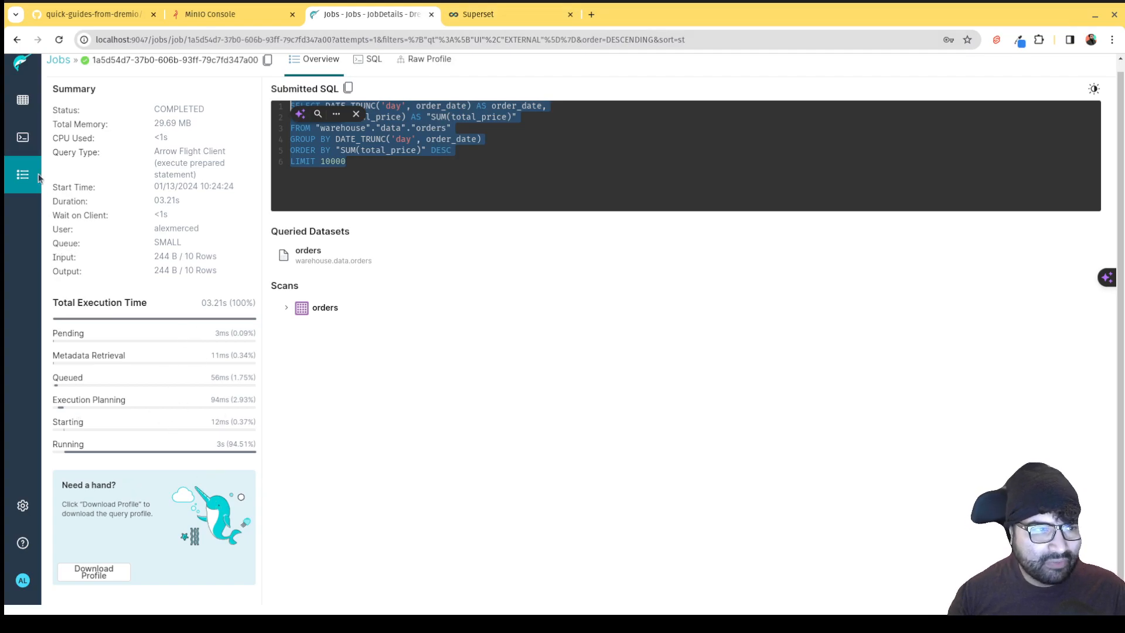
{"action": "left_click", "coordinate": [23, 147]}
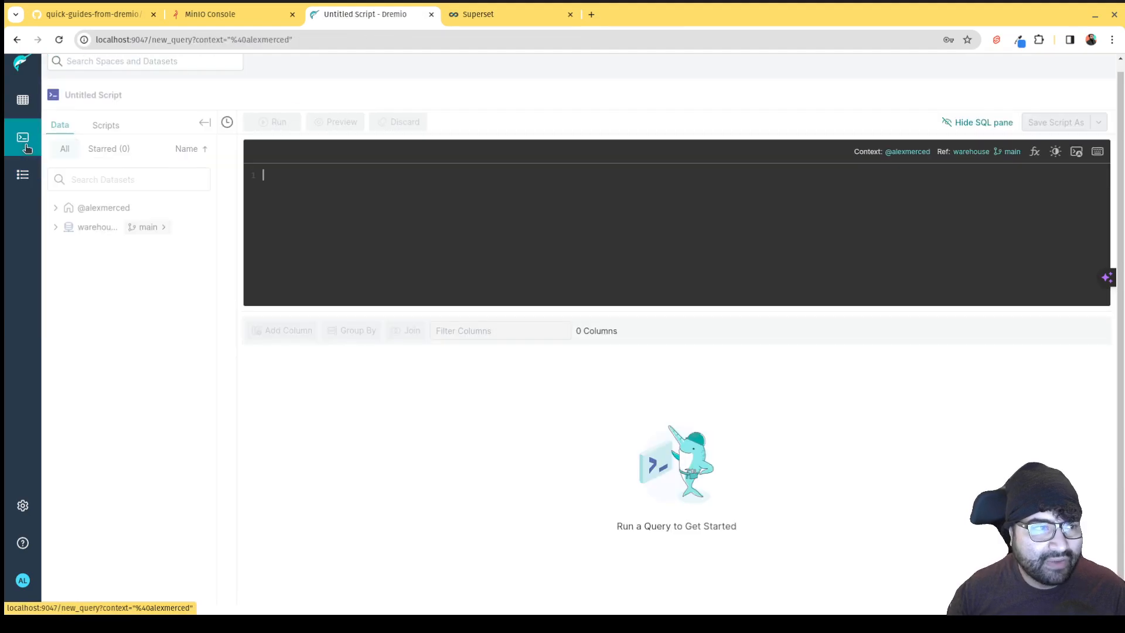
Switch back to Superset, add payment_method as the chart's dimension and update the chart
{"action": "left_click", "coordinate": [535, 10]}
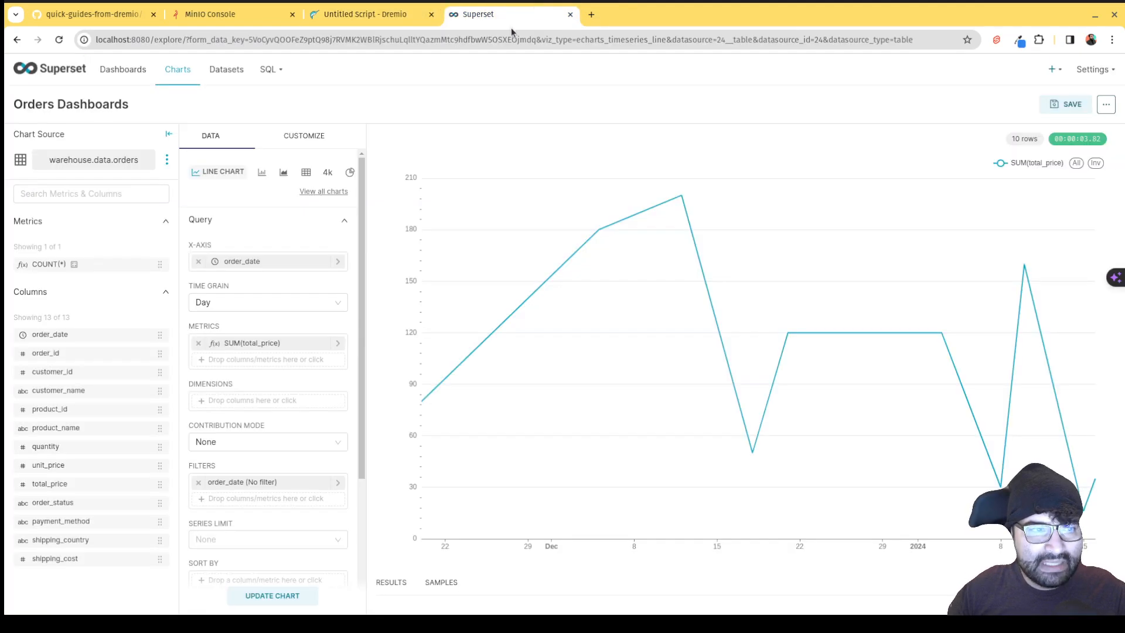
{"action": "left_click", "coordinate": [255, 404]}
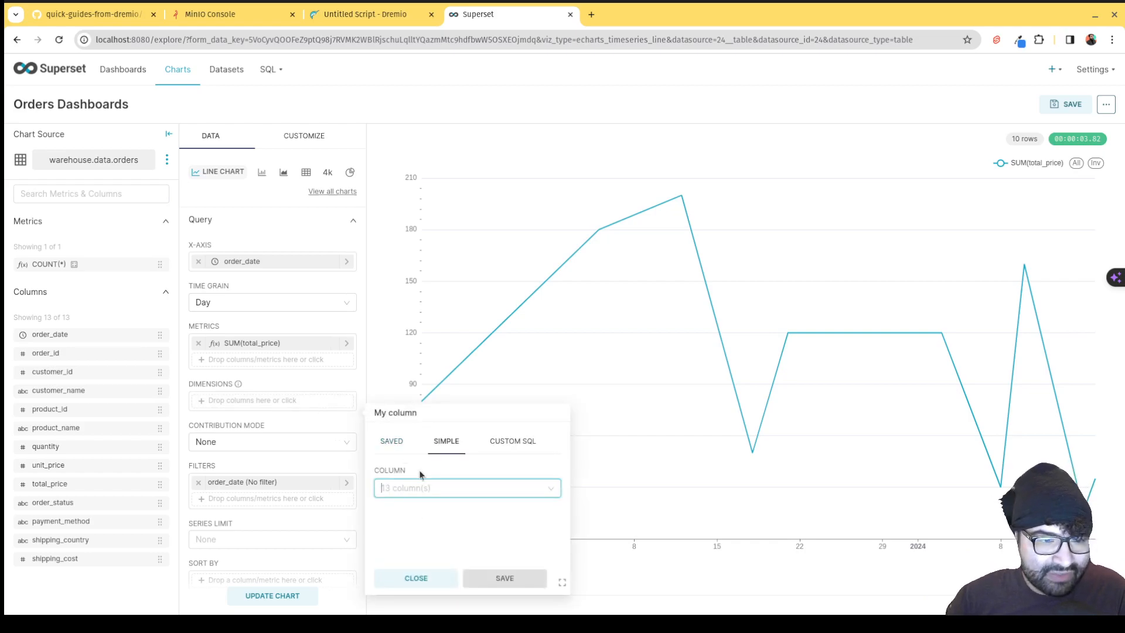
{"action": "left_click", "coordinate": [430, 491]}
{"action": "scroll", "coordinate": [475, 414], "scroll_direction": "down", "scroll_amount": 3}
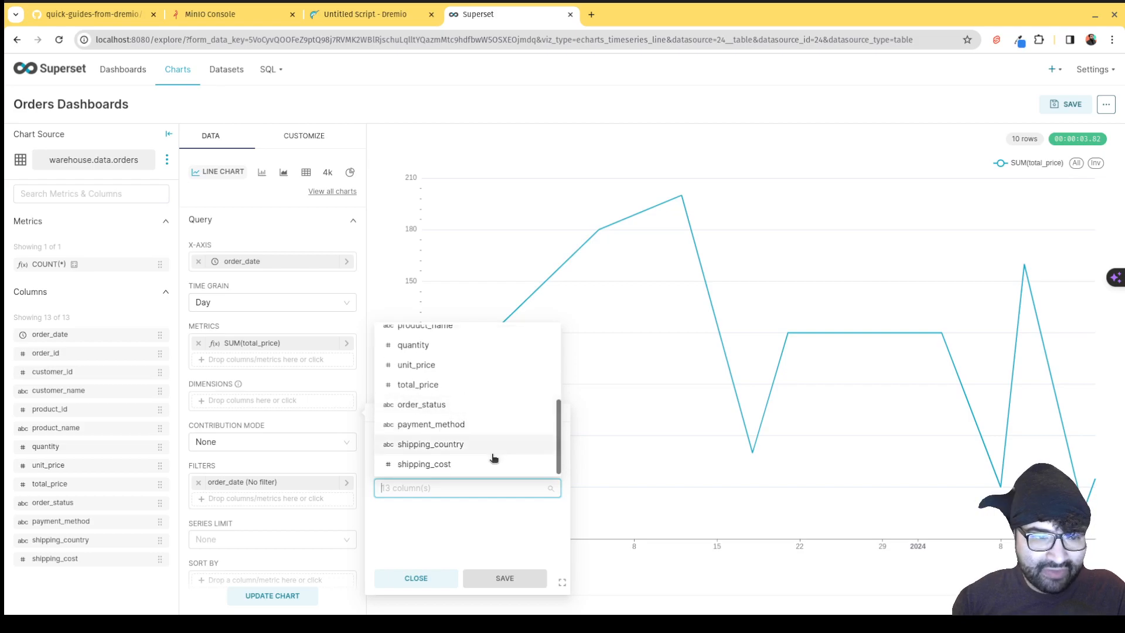
{"action": "left_click", "coordinate": [452, 425]}
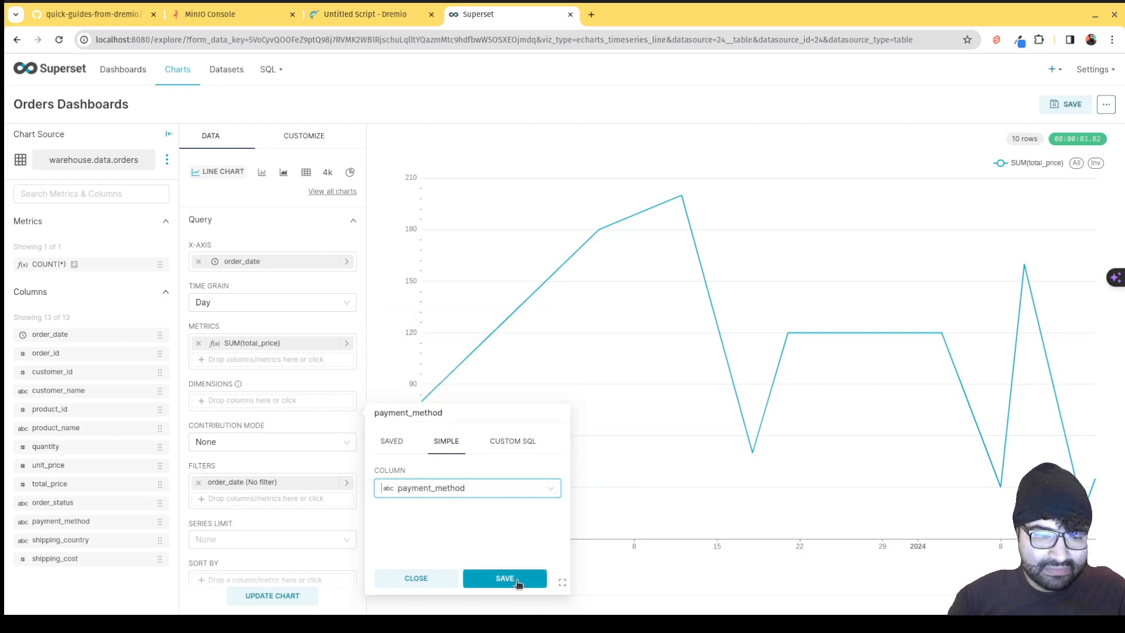
{"action": "left_click", "coordinate": [513, 578]}
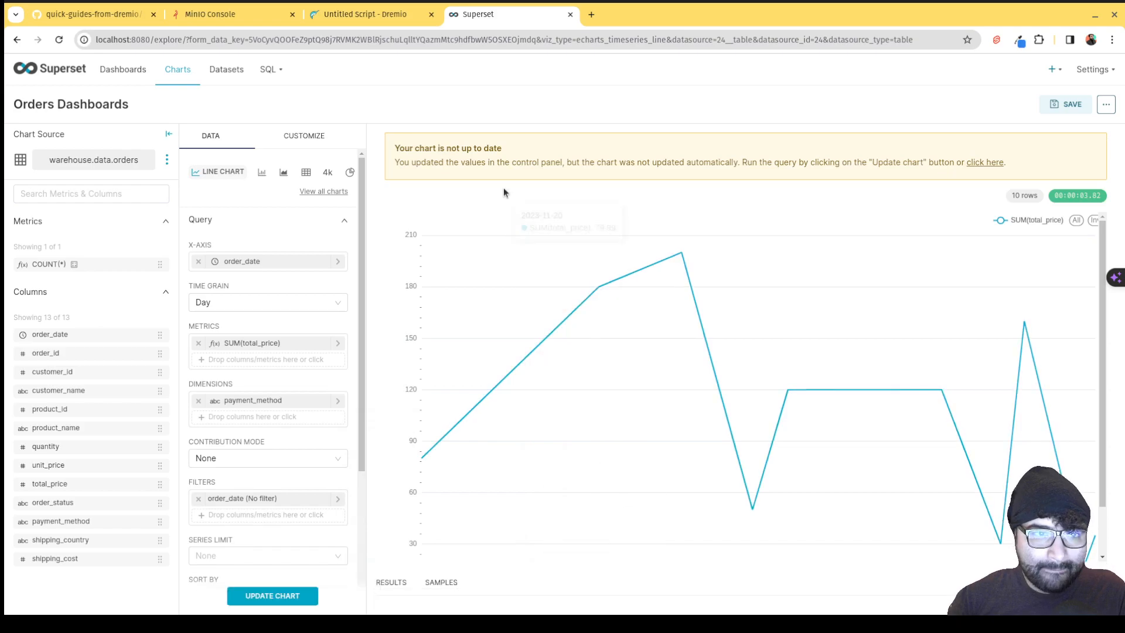
{"action": "left_click", "coordinate": [284, 596]}
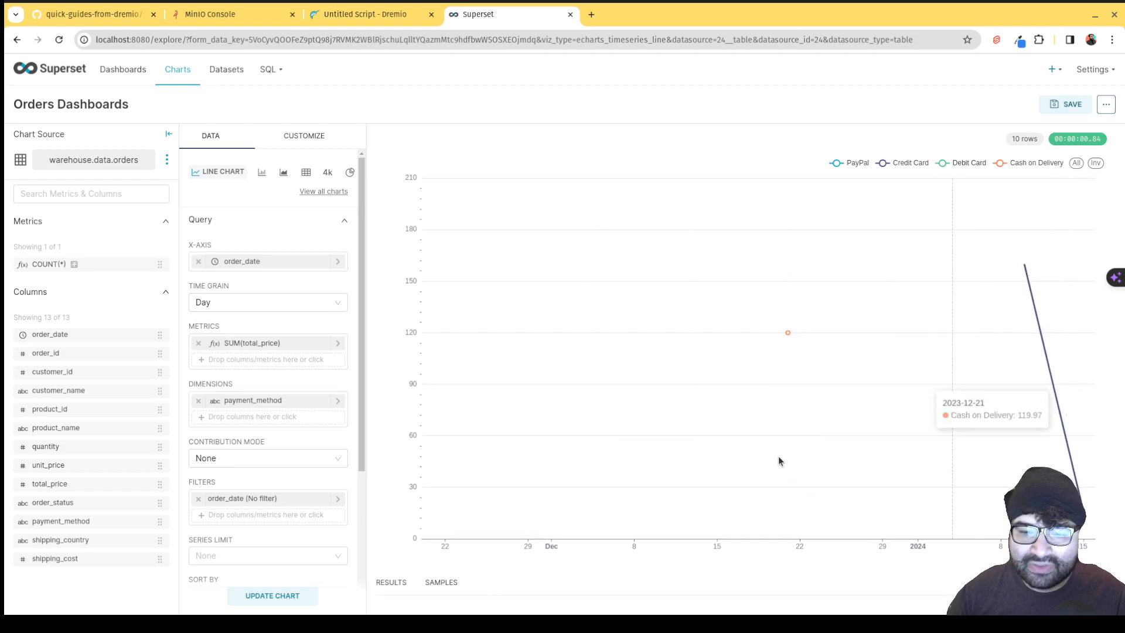
{"action": "scroll", "coordinate": [221, 427], "scroll_direction": "down", "scroll_amount": 3}
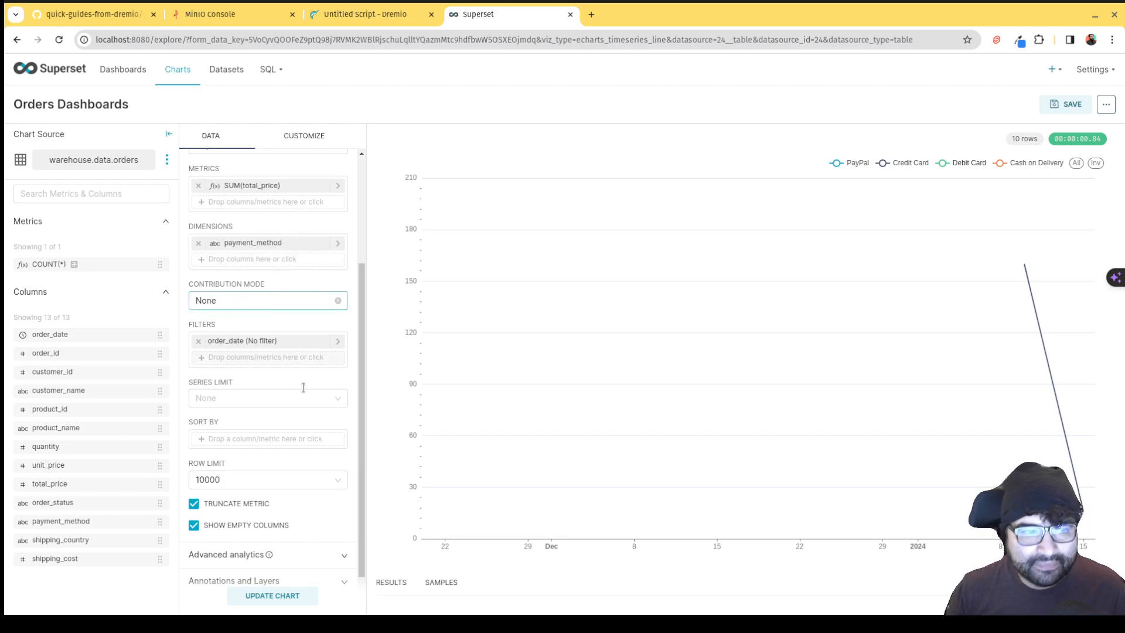
Switch to Dremio, open the orders table from the warehouse source's data folder as a query, and return to the datasets overview
{"action": "left_click", "coordinate": [356, 14]}
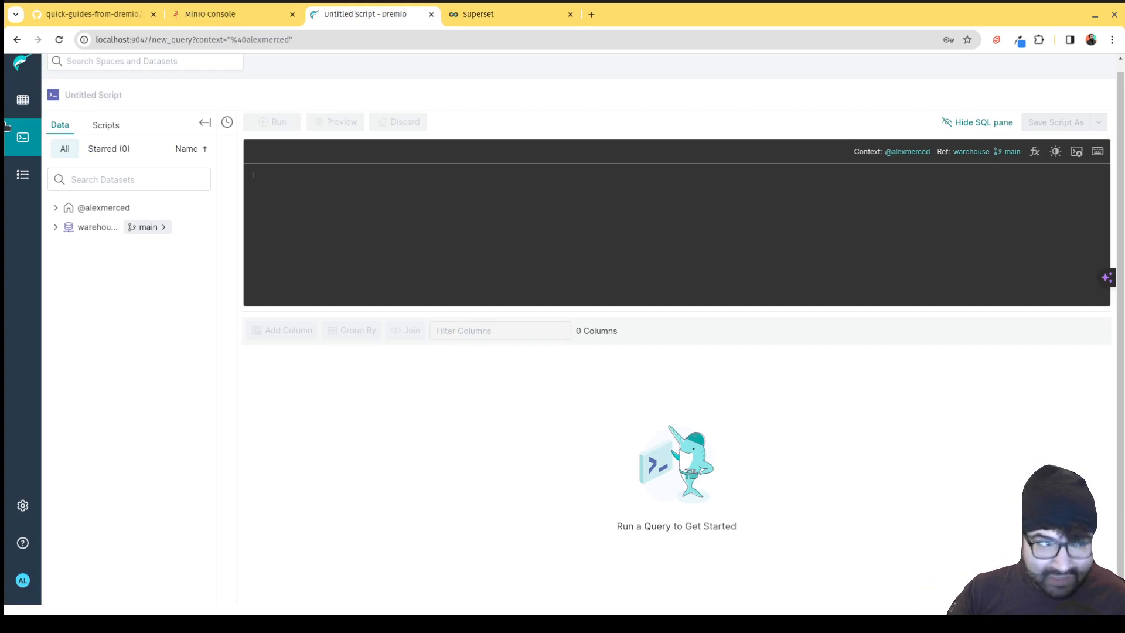
{"action": "left_click", "coordinate": [22, 99]}
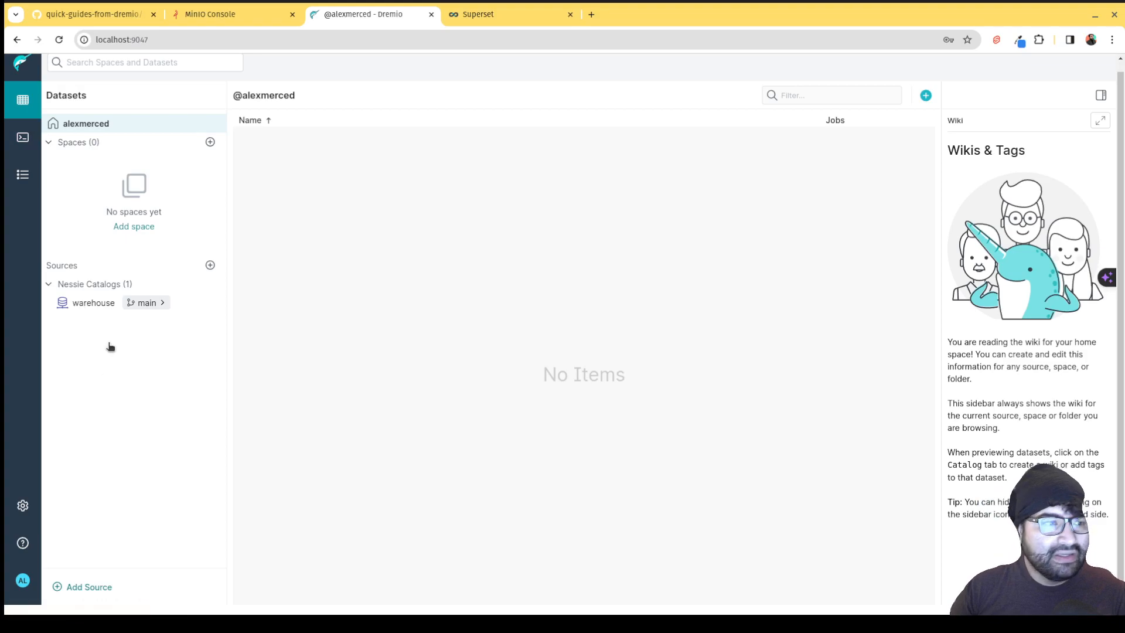
{"action": "left_click", "coordinate": [94, 303]}
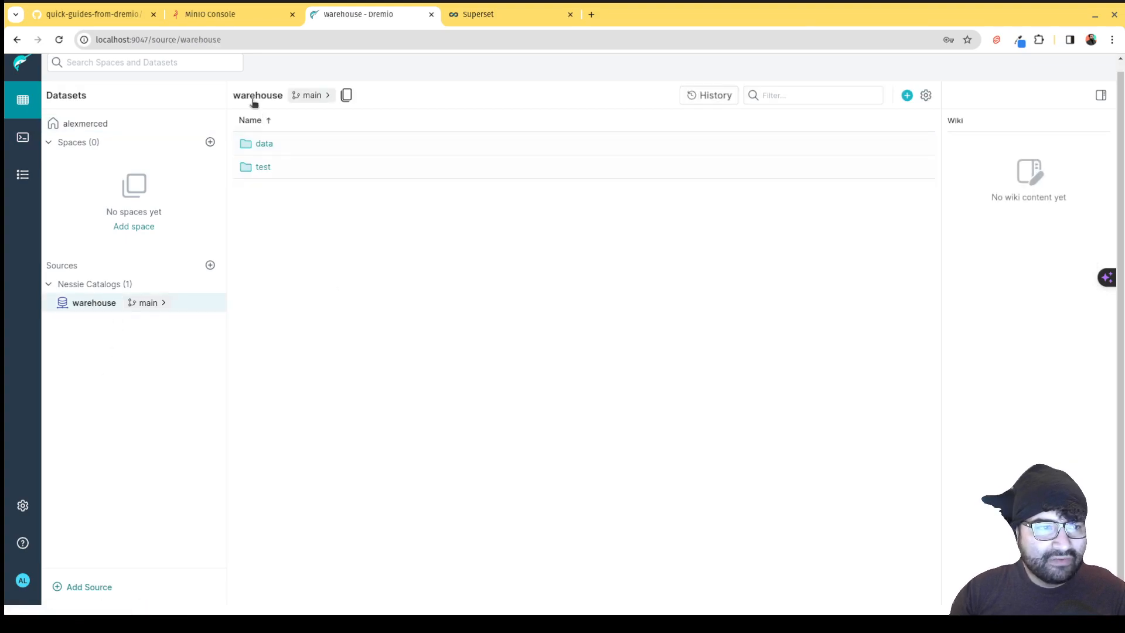
{"action": "left_click", "coordinate": [261, 144]}
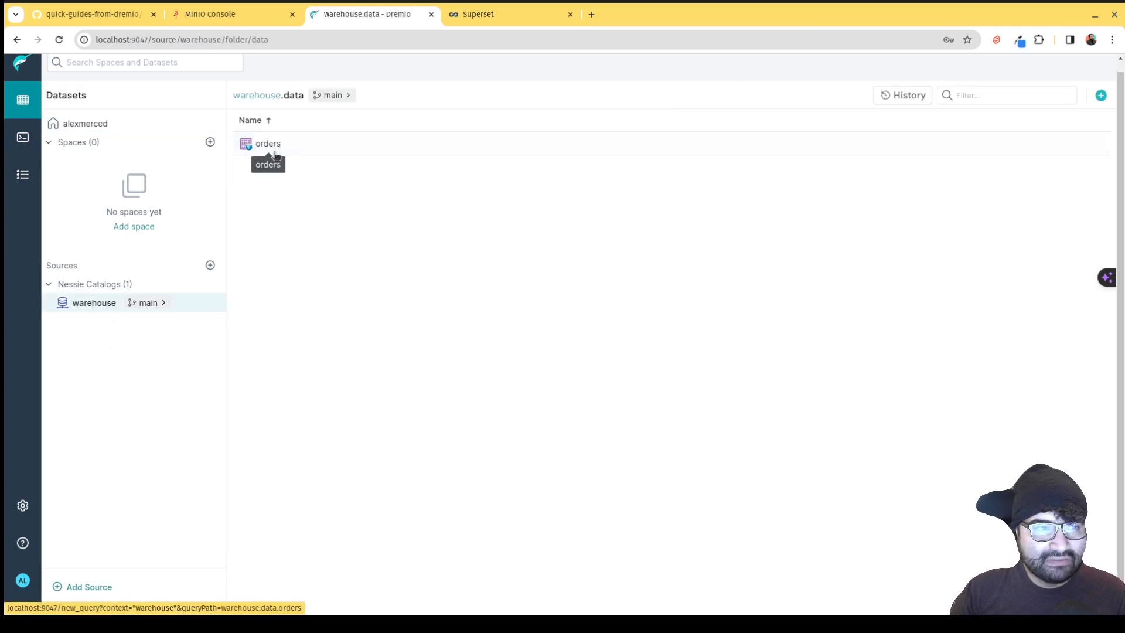
{"action": "left_click", "coordinate": [270, 144]}
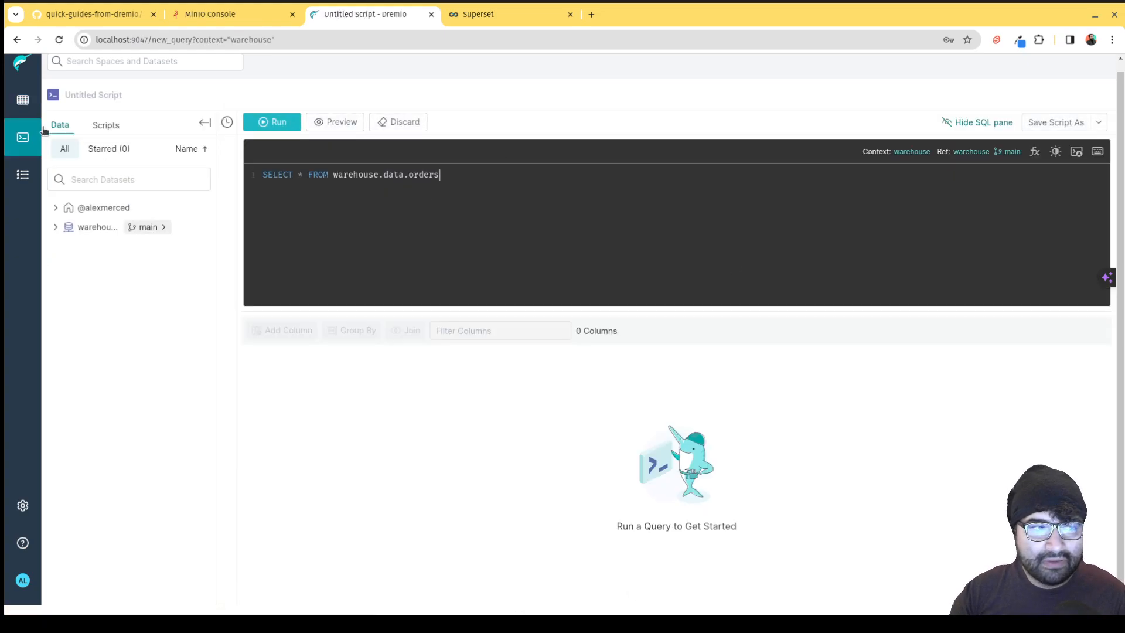
{"action": "left_click", "coordinate": [33, 105]}
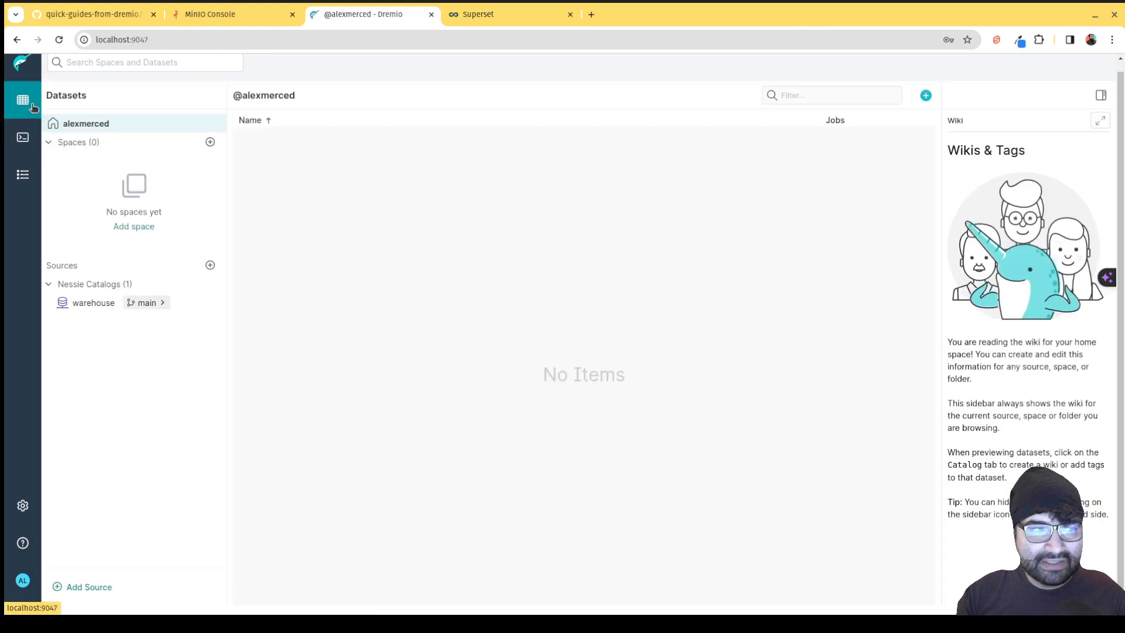
Open the warehouse source's data folder and inspect the orders table's dataset settings and available actions
{"action": "left_click", "coordinate": [92, 304]}
{"action": "left_click", "coordinate": [283, 144]}
{"action": "left_click", "coordinate": [264, 143]}
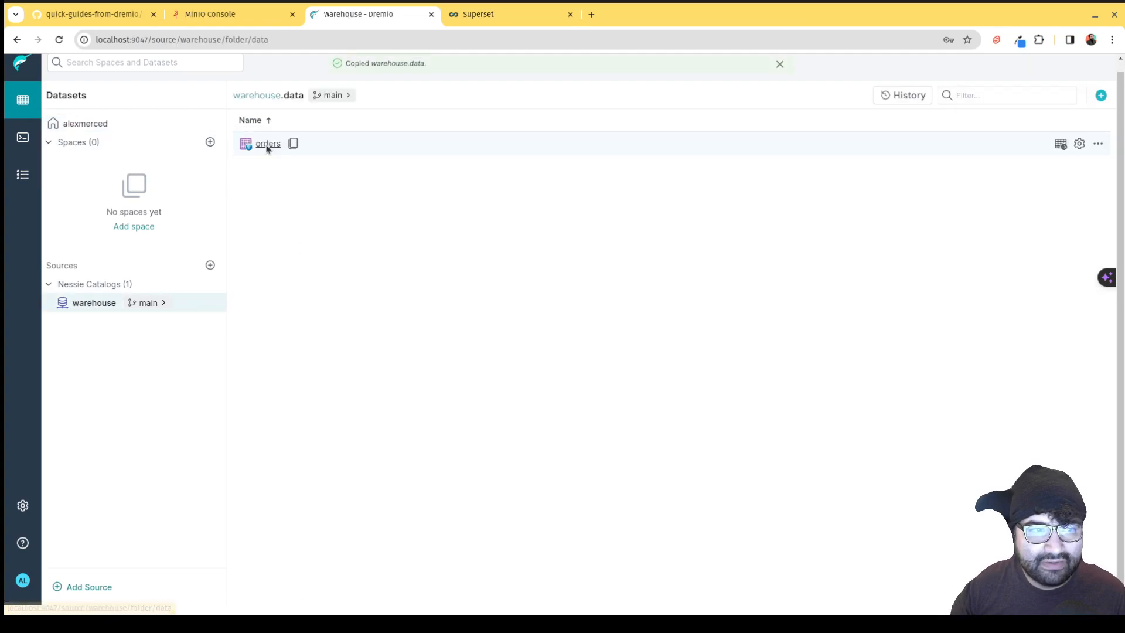
{"action": "left_click", "coordinate": [1079, 144]}
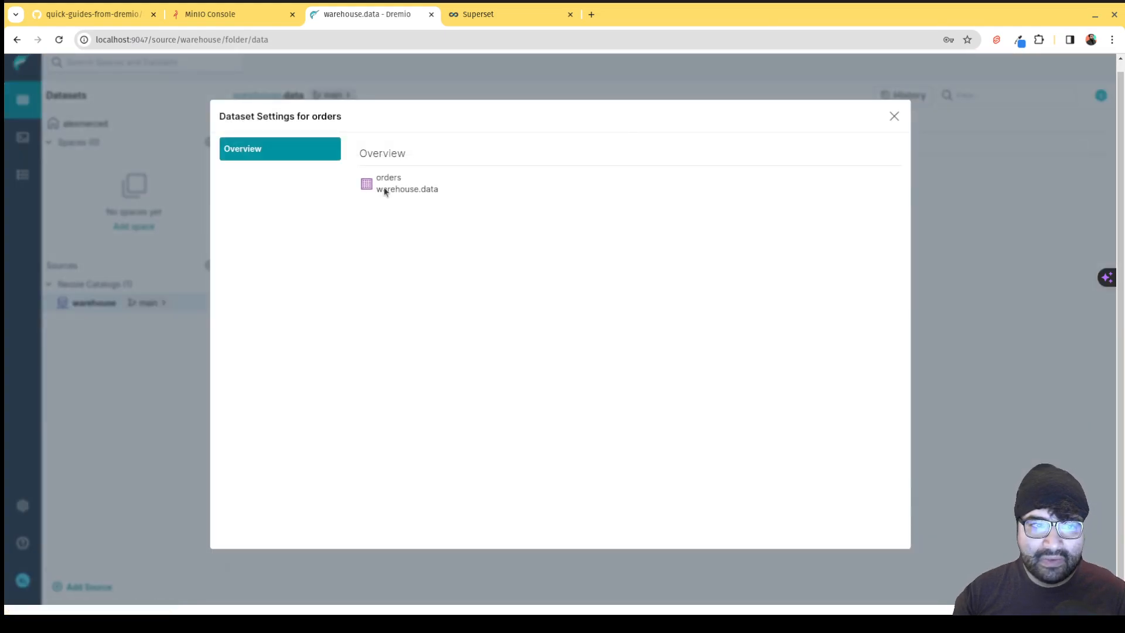
{"action": "left_click", "coordinate": [895, 117]}
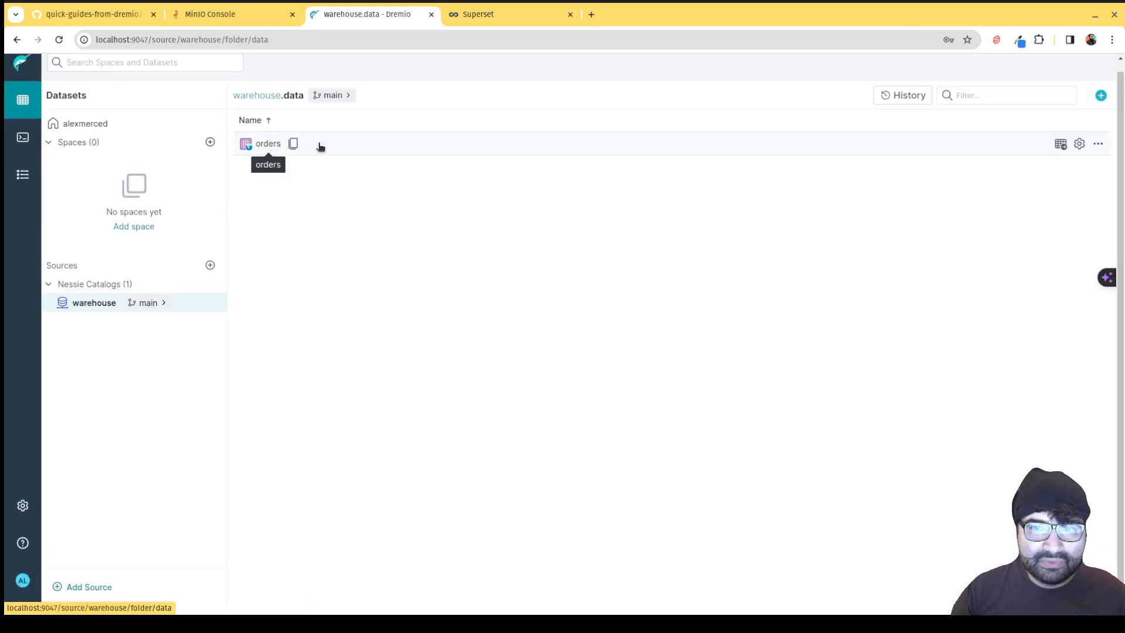
{"action": "left_click", "coordinate": [1100, 143]}
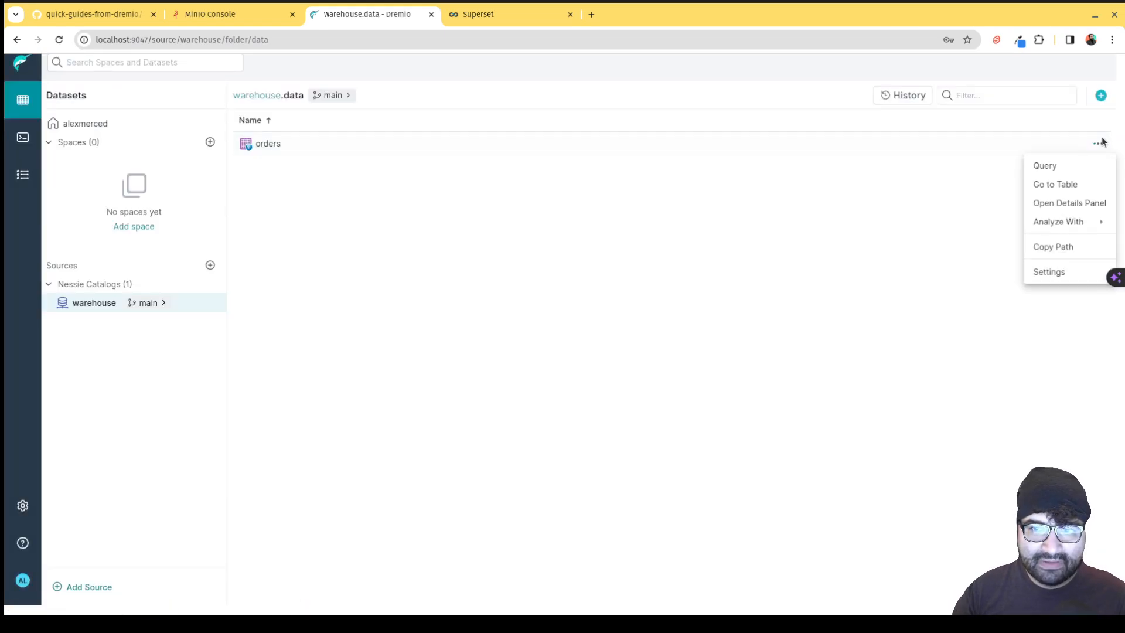
{"action": "left_click", "coordinate": [395, 215]}
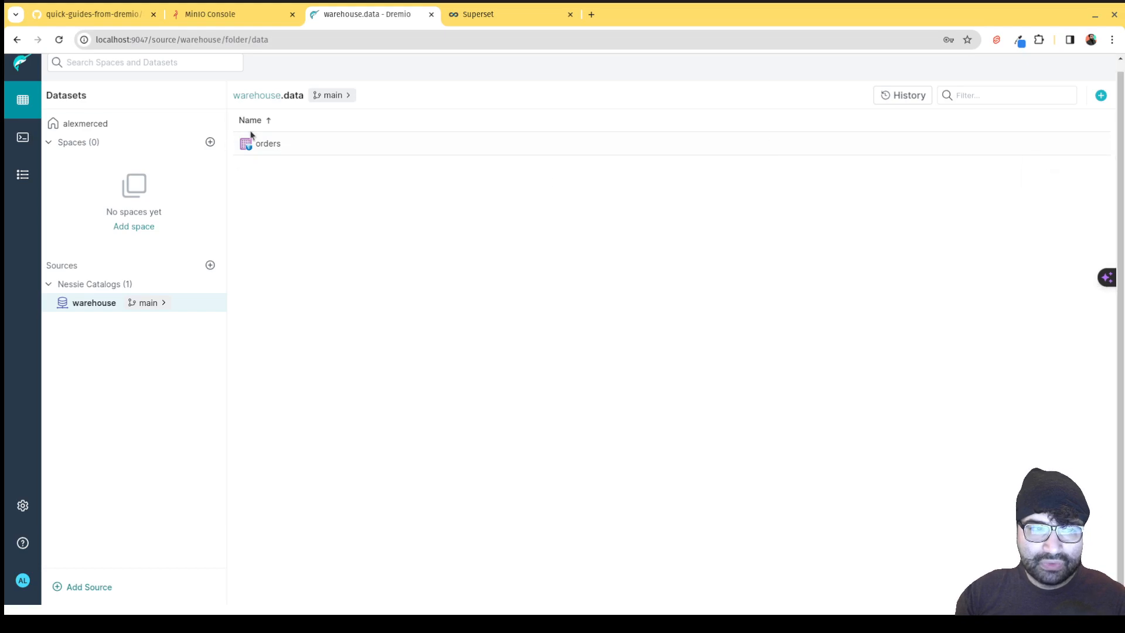
Open the orders table as a query and save it as a view named orders_view in the home space
{"action": "left_click", "coordinate": [264, 143]}
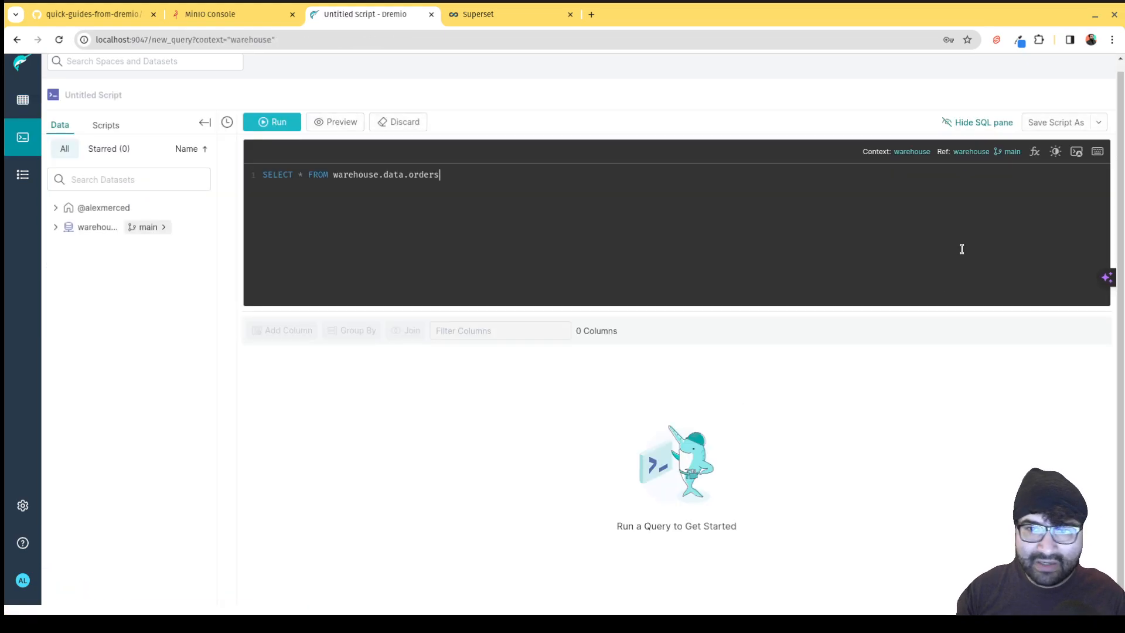
{"action": "left_click", "coordinate": [1101, 123]}
{"action": "left_click", "coordinate": [1091, 186]}
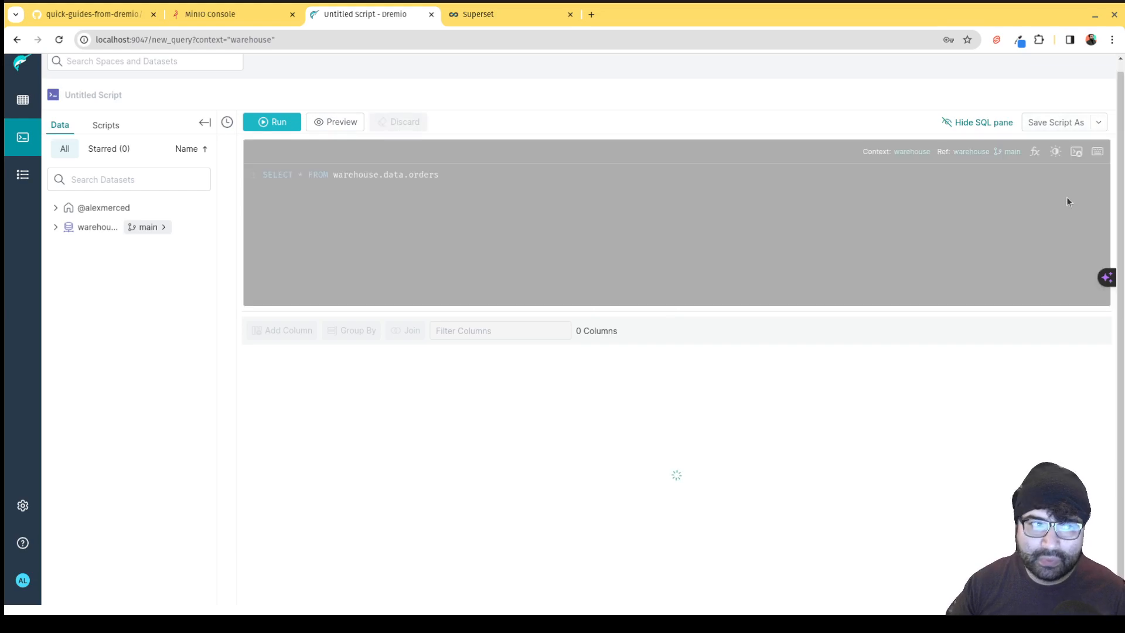
{"action": "left_click", "coordinate": [413, 225]}
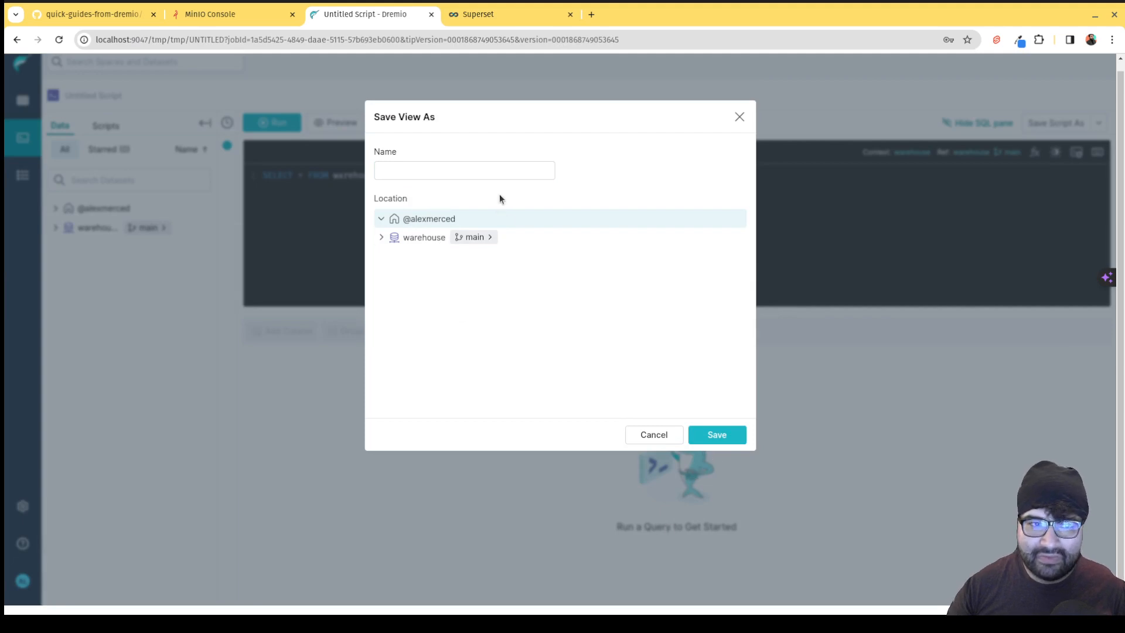
{"action": "left_click", "coordinate": [499, 177]}
{"action": "type", "text": "orders_"}
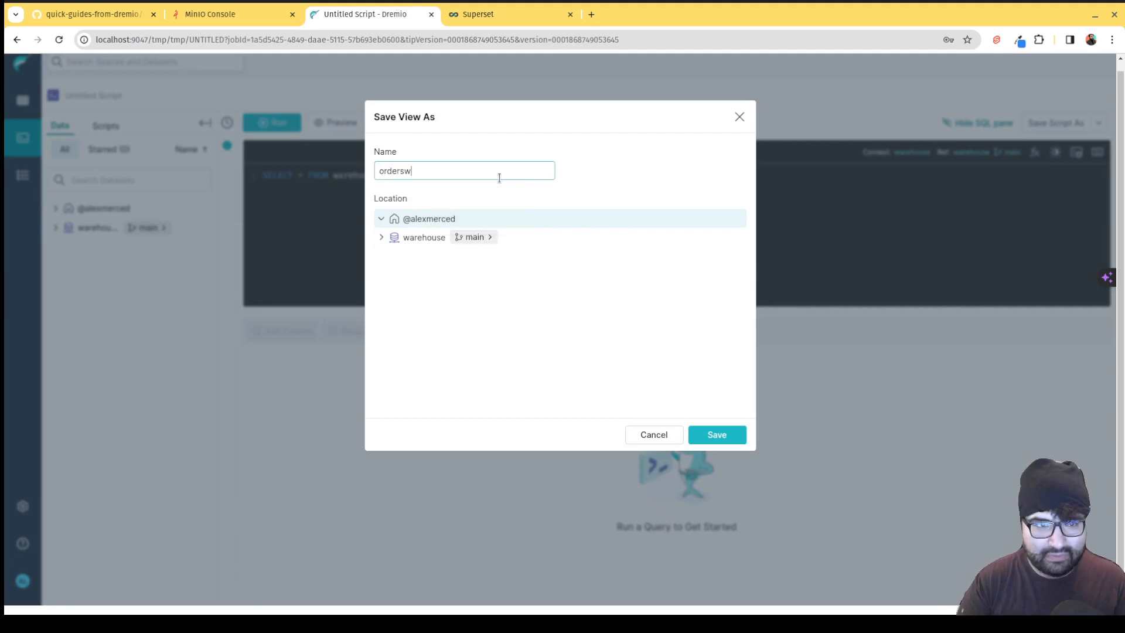
{"action": "type", "text": "view"}
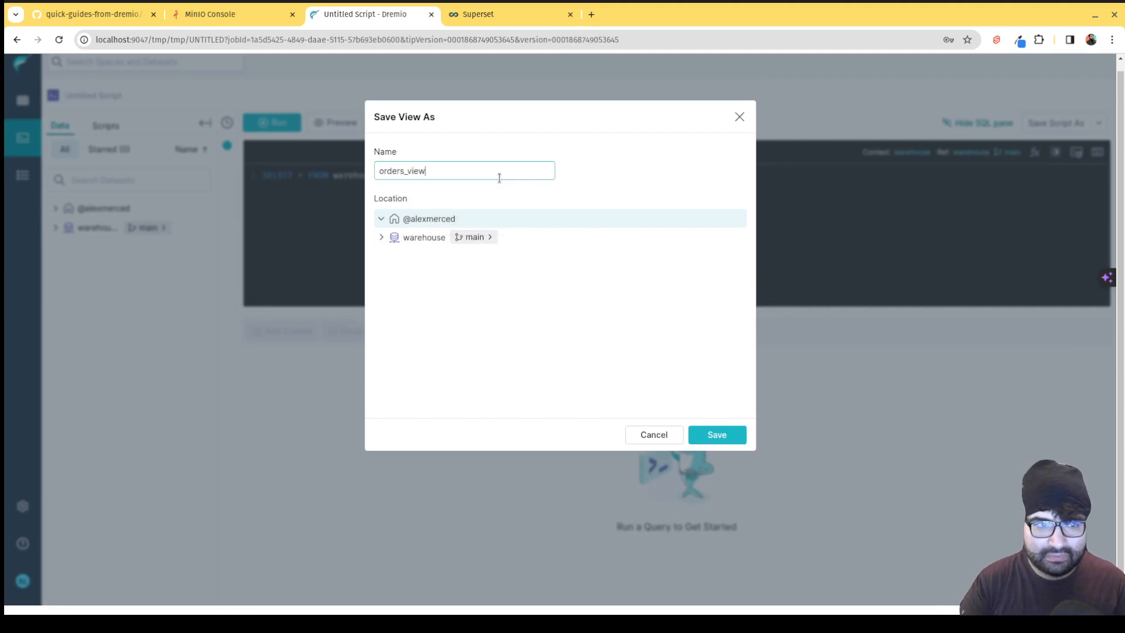
{"action": "left_click", "coordinate": [697, 430]}
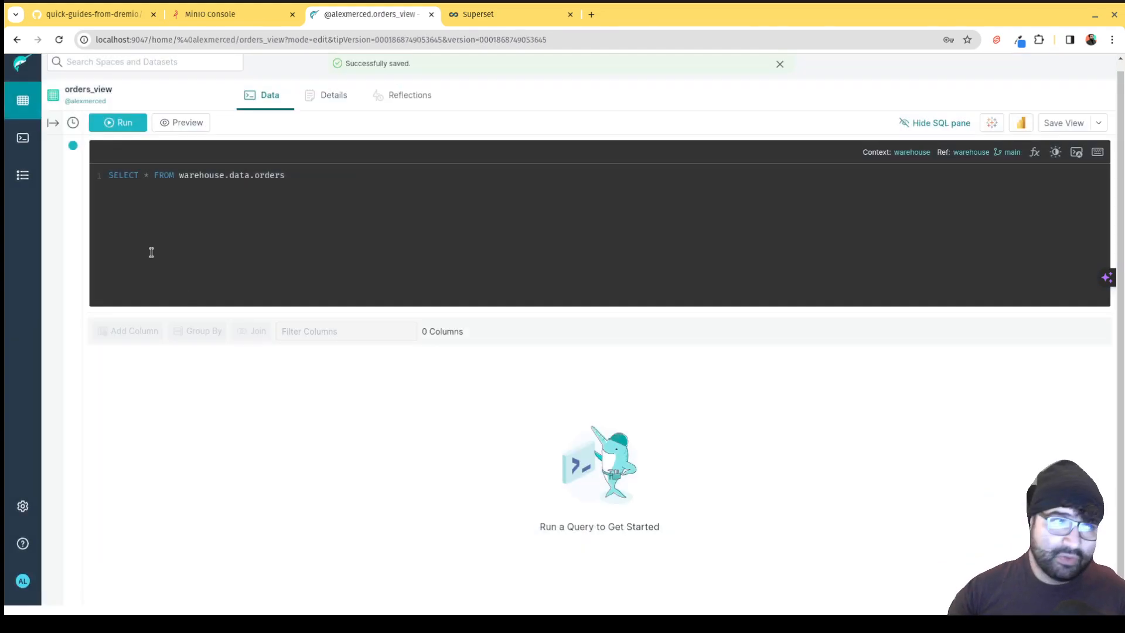
Return to the datasets overview and add two spaces named Marketing and Accounting
{"action": "left_click", "coordinate": [23, 103]}
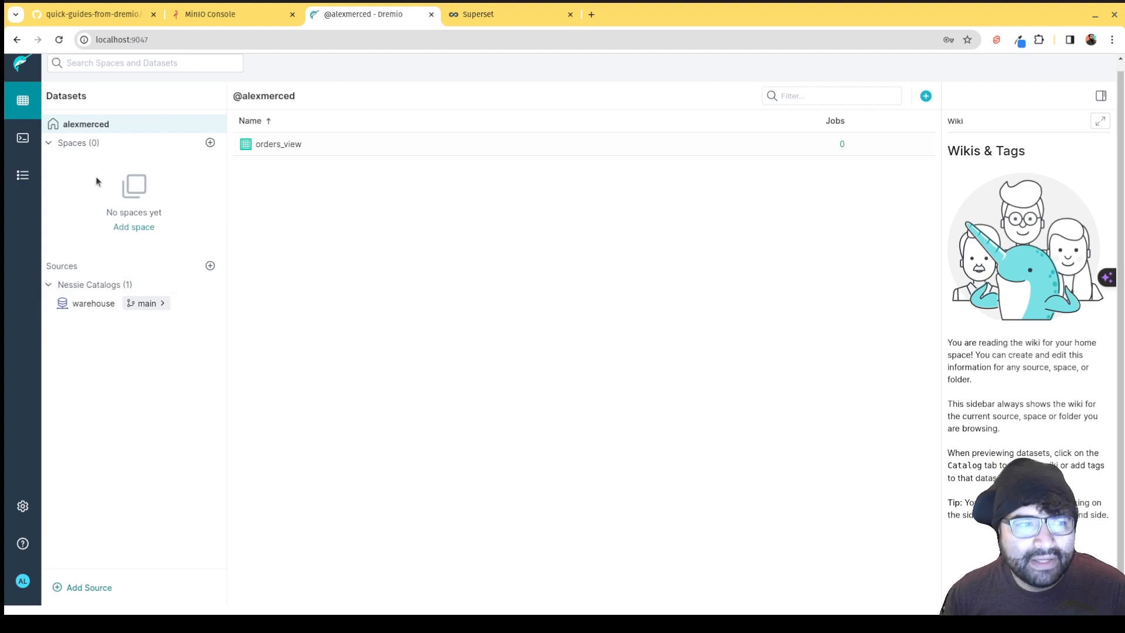
{"action": "left_click", "coordinate": [131, 227]}
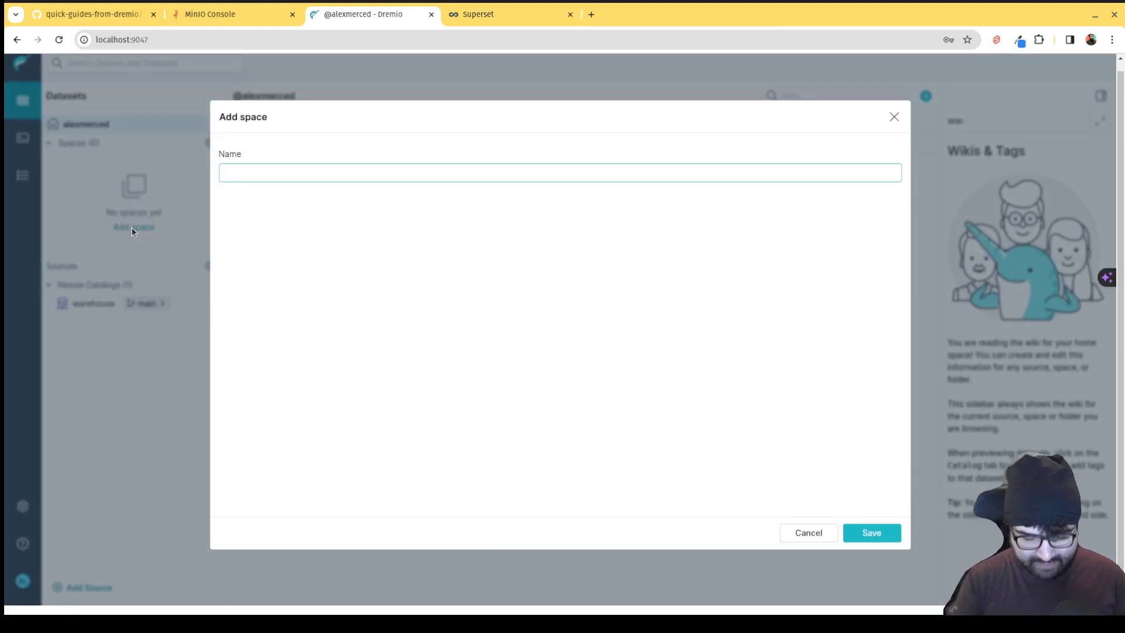
{"action": "type", "text": "Marketing"}
{"action": "left_click", "coordinate": [873, 529]}
{"action": "left_click", "coordinate": [208, 143]}
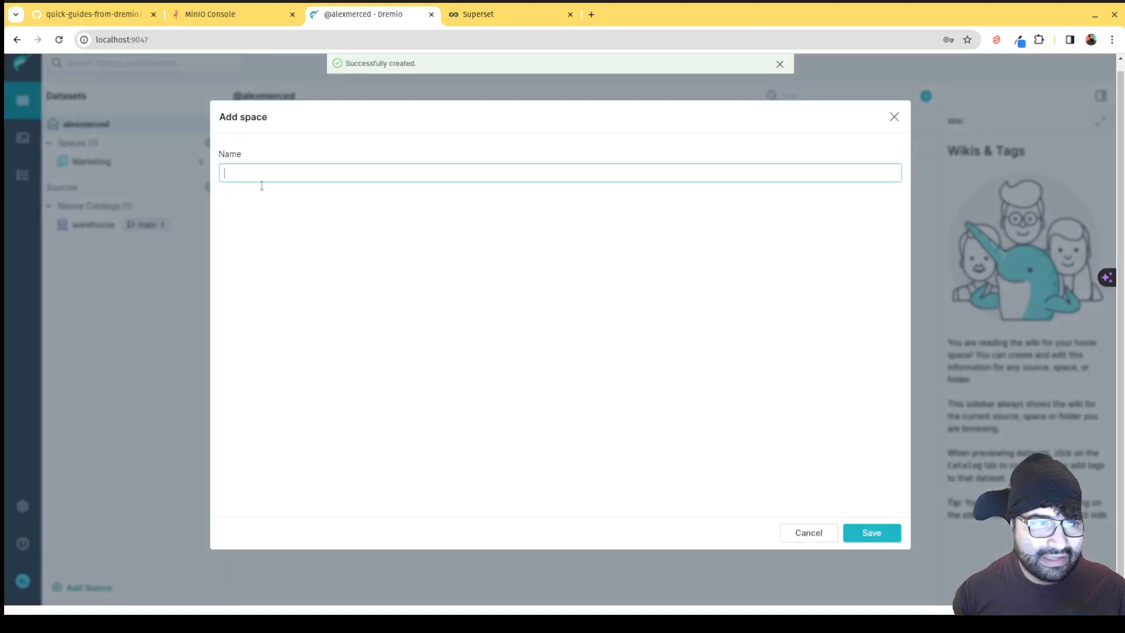
{"action": "type", "text": "Accounting"}
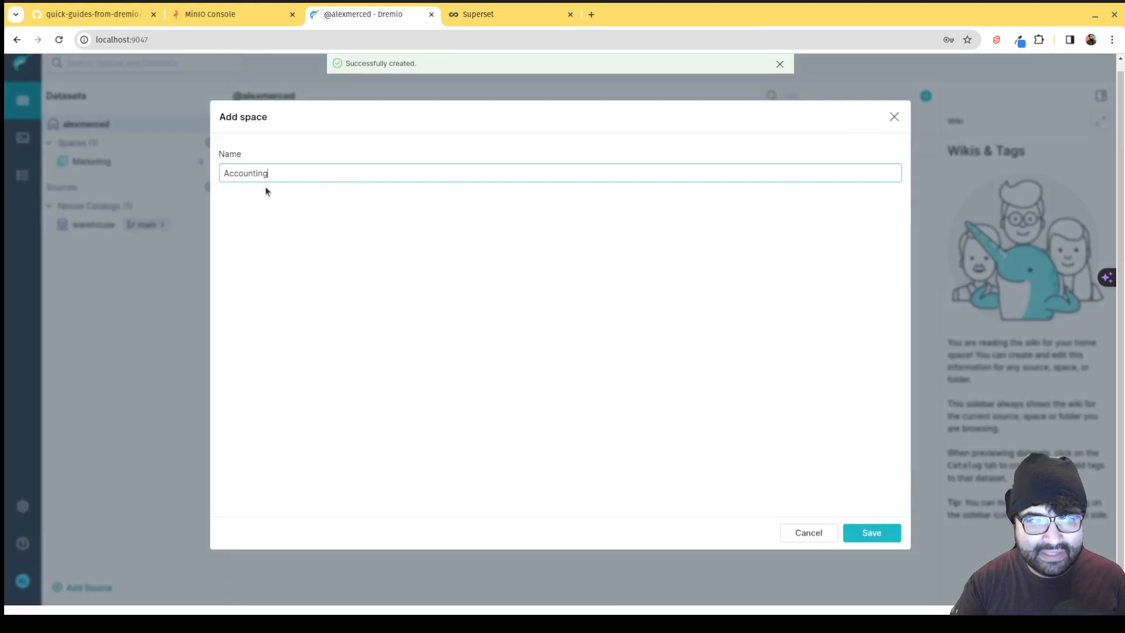
{"action": "left_click", "coordinate": [858, 533]}
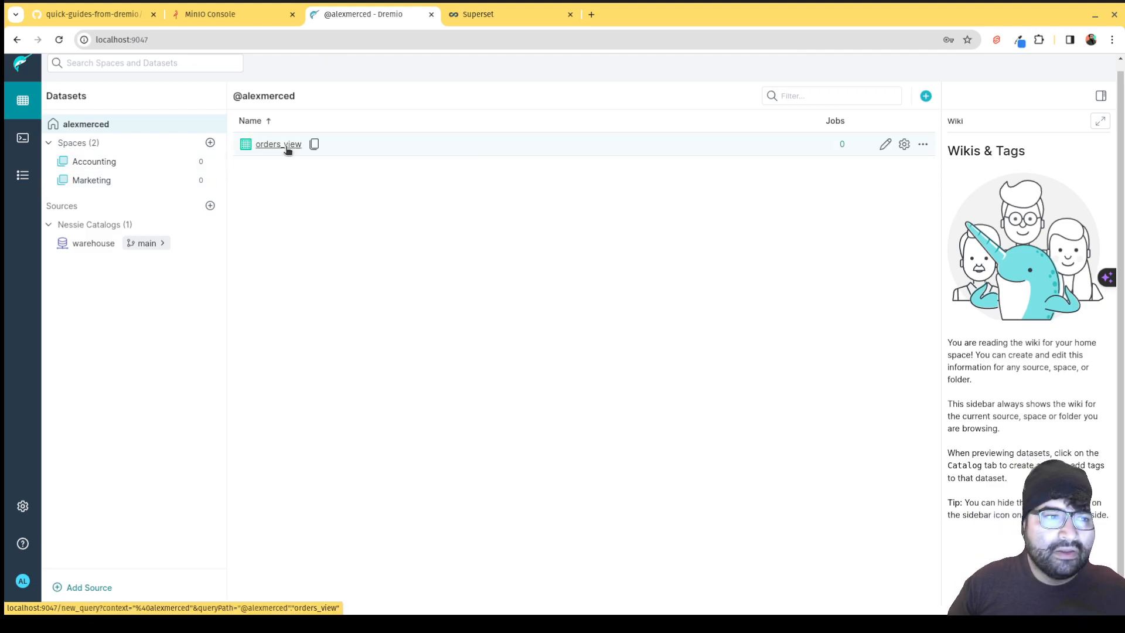
Open orders_view for editing and add payment_method as a dimension of its aggregation reflection
{"action": "left_click", "coordinate": [884, 145]}
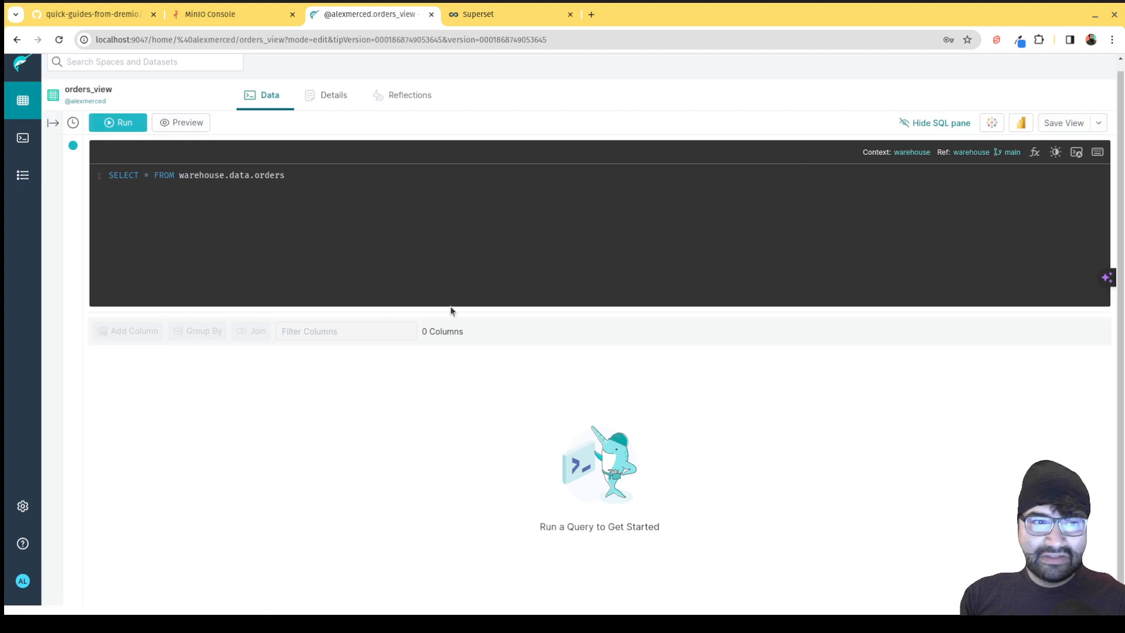
{"action": "left_click", "coordinate": [409, 97]}
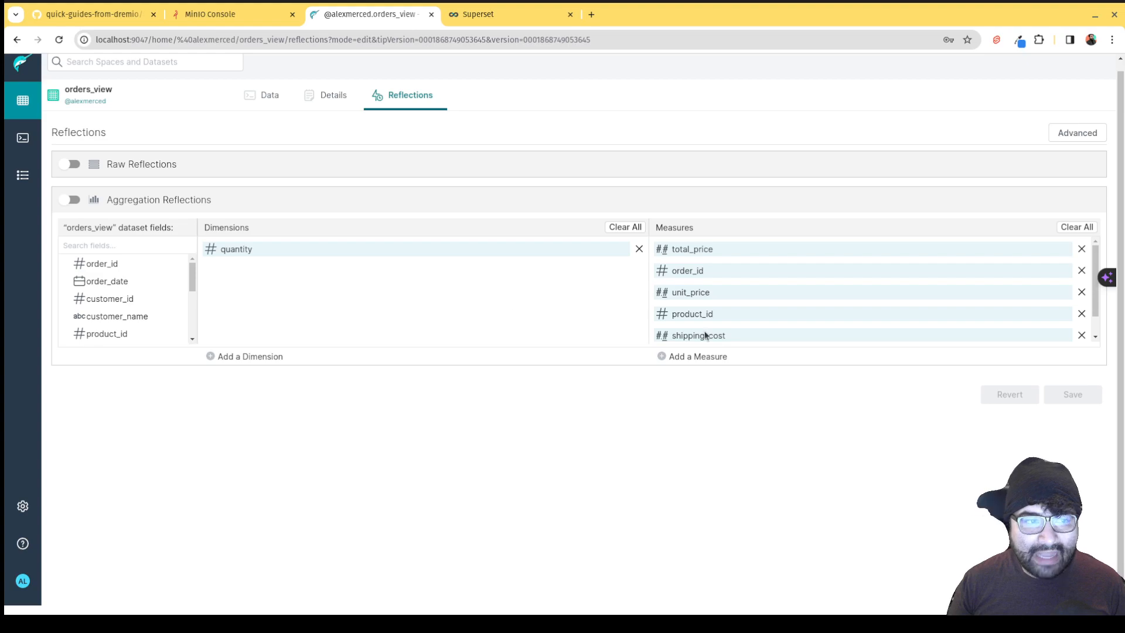
{"action": "scroll", "coordinate": [135, 321], "scroll_direction": "down", "scroll_amount": 5}
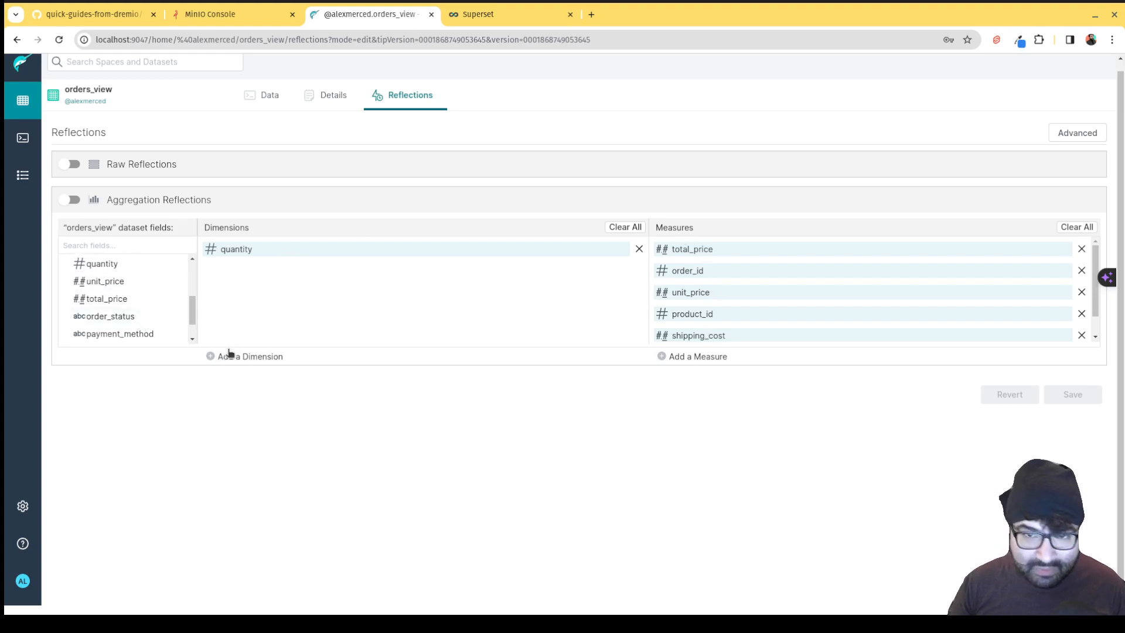
{"action": "scroll", "coordinate": [175, 348], "scroll_direction": "up", "scroll_amount": 1}
{"action": "scroll", "coordinate": [132, 331], "scroll_direction": "up", "scroll_amount": 3}
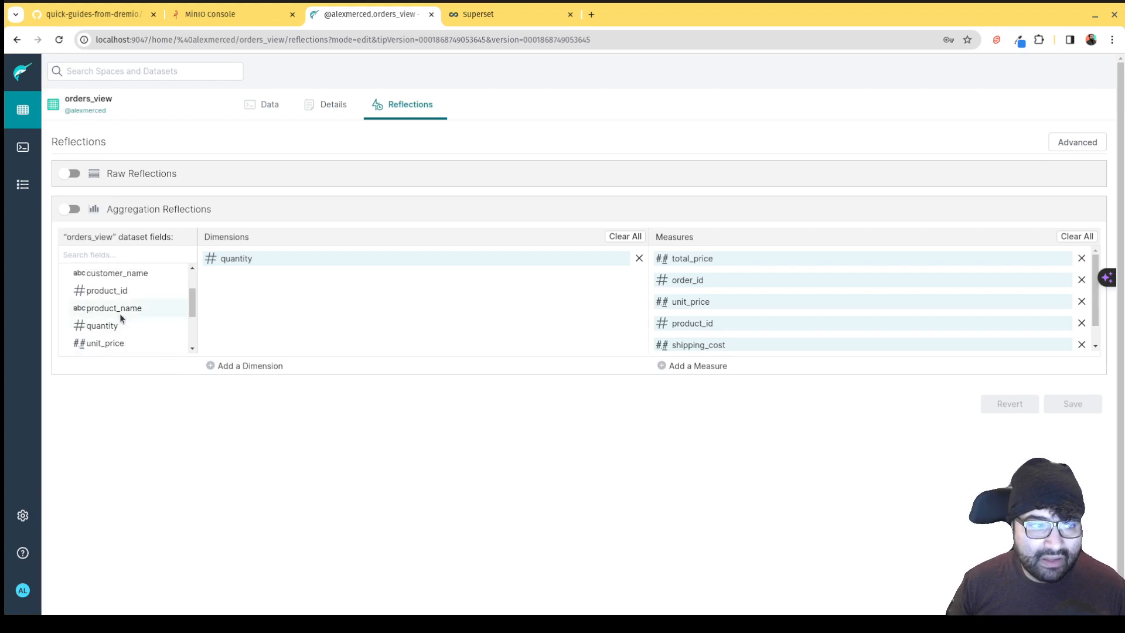
{"action": "scroll", "coordinate": [117, 308], "scroll_direction": "up", "scroll_amount": 1}
{"action": "scroll", "coordinate": [116, 310], "scroll_direction": "down", "scroll_amount": 6}
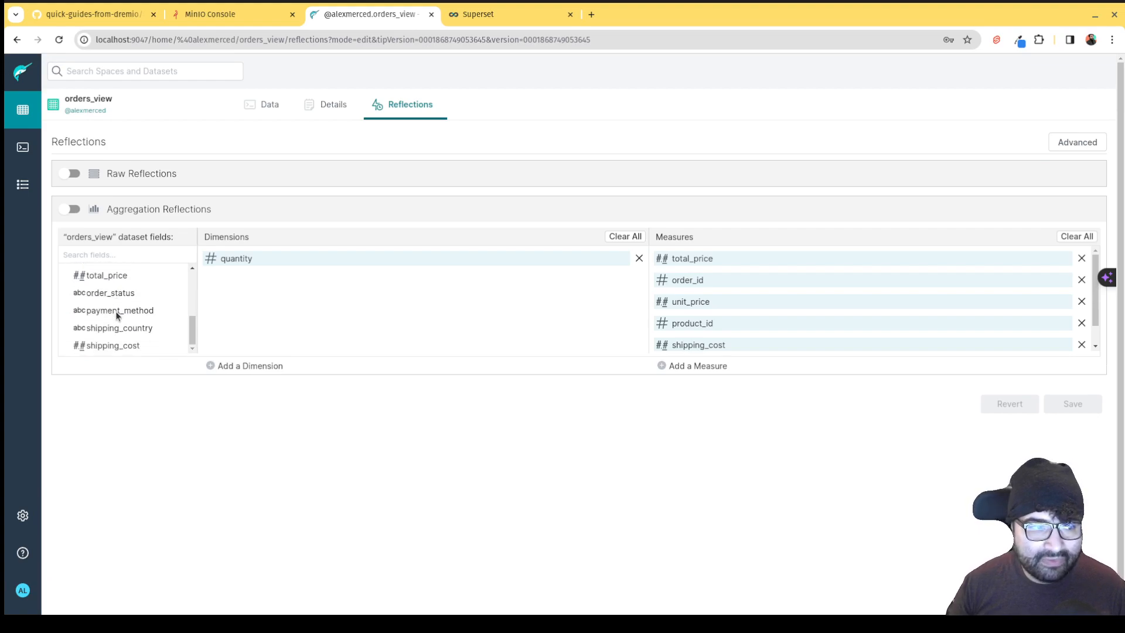
{"action": "left_click_drag", "start_coordinate": [116, 313], "coordinate": [274, 300]}
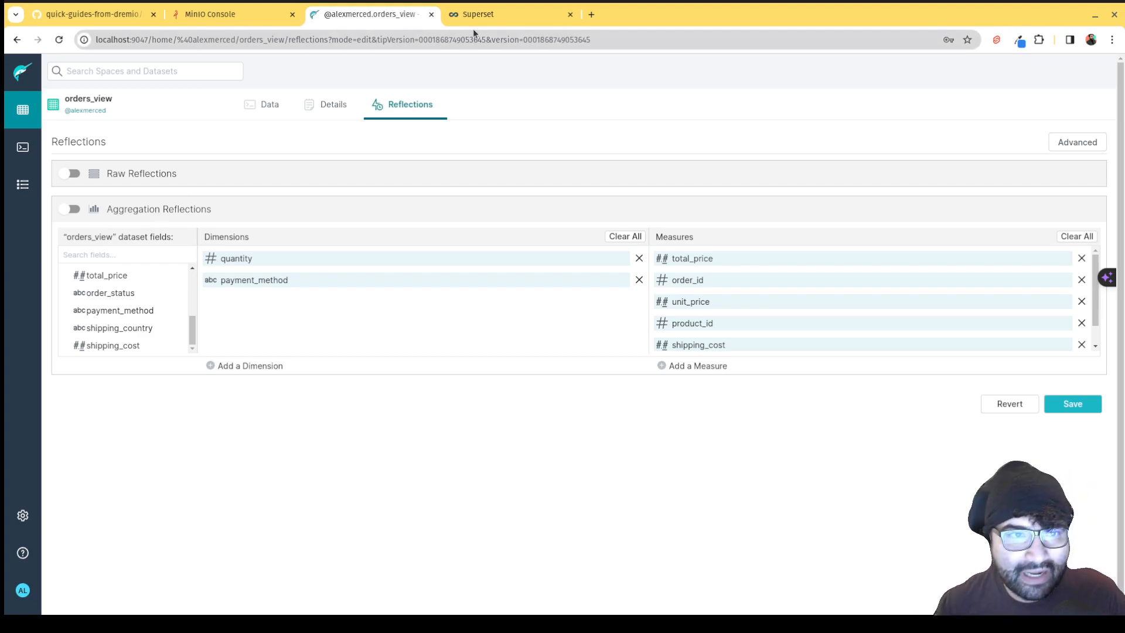
Switch to Superset and save the line chart as Orders Dashboards without assigning it to a dashboard
{"action": "left_click", "coordinate": [488, 16]}
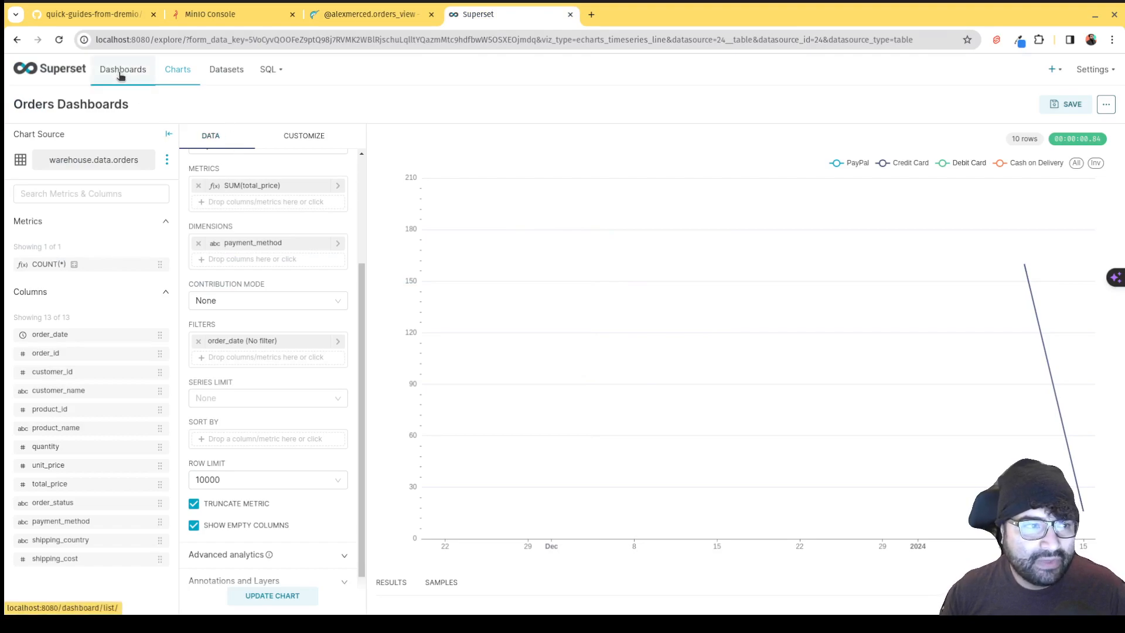
{"action": "left_click", "coordinate": [244, 399]}
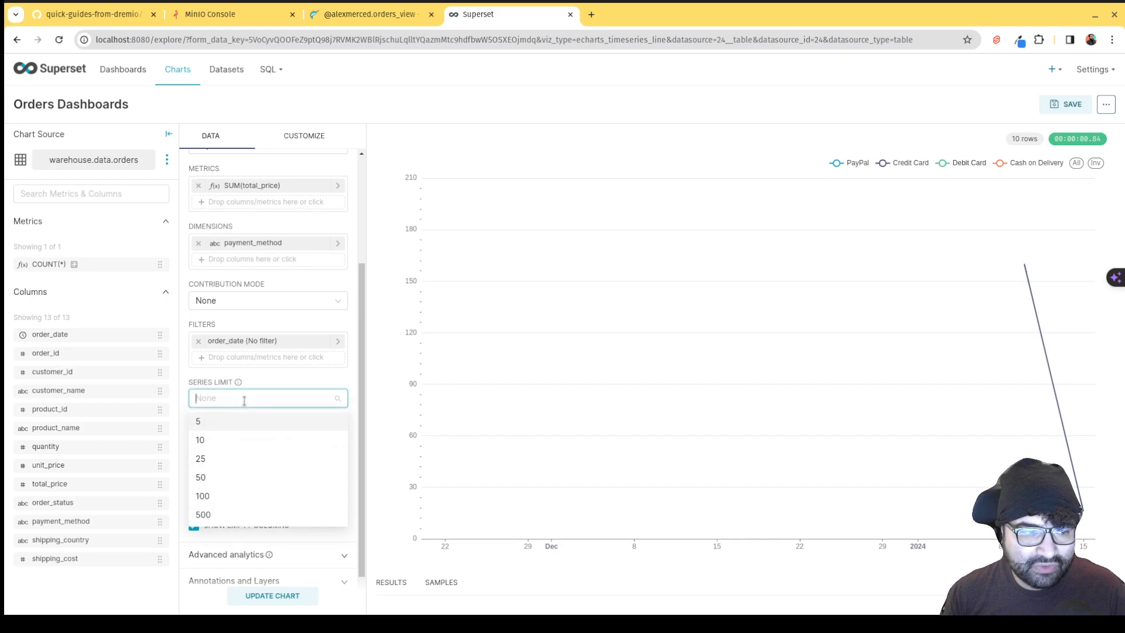
{"action": "left_click", "coordinate": [187, 383]}
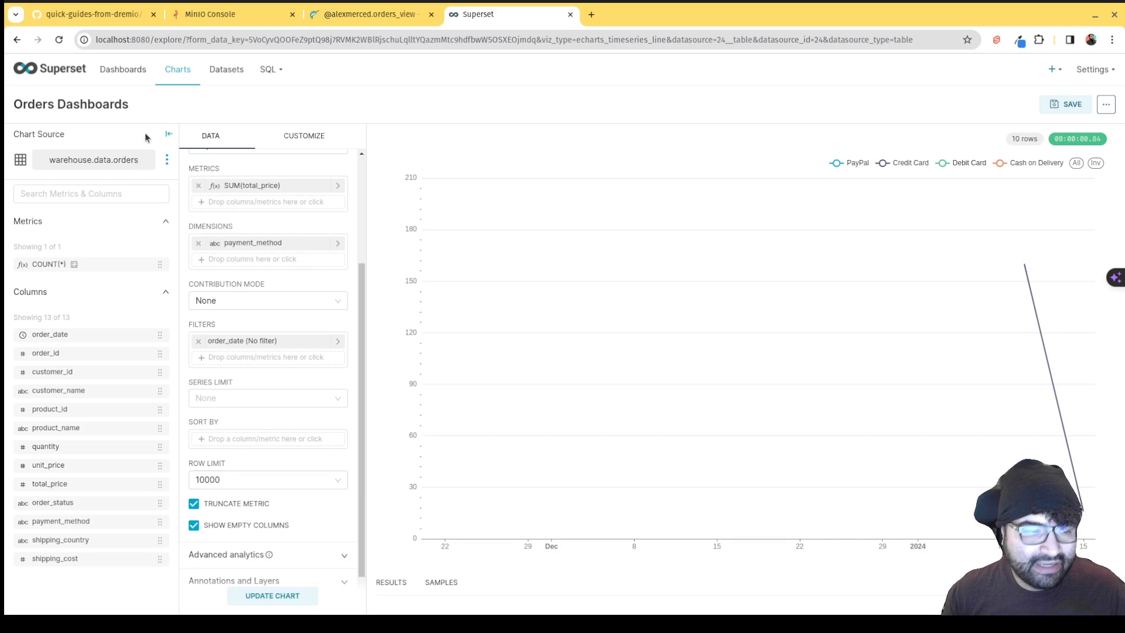
{"action": "scroll", "coordinate": [322, 528], "scroll_direction": "down", "scroll_amount": 1}
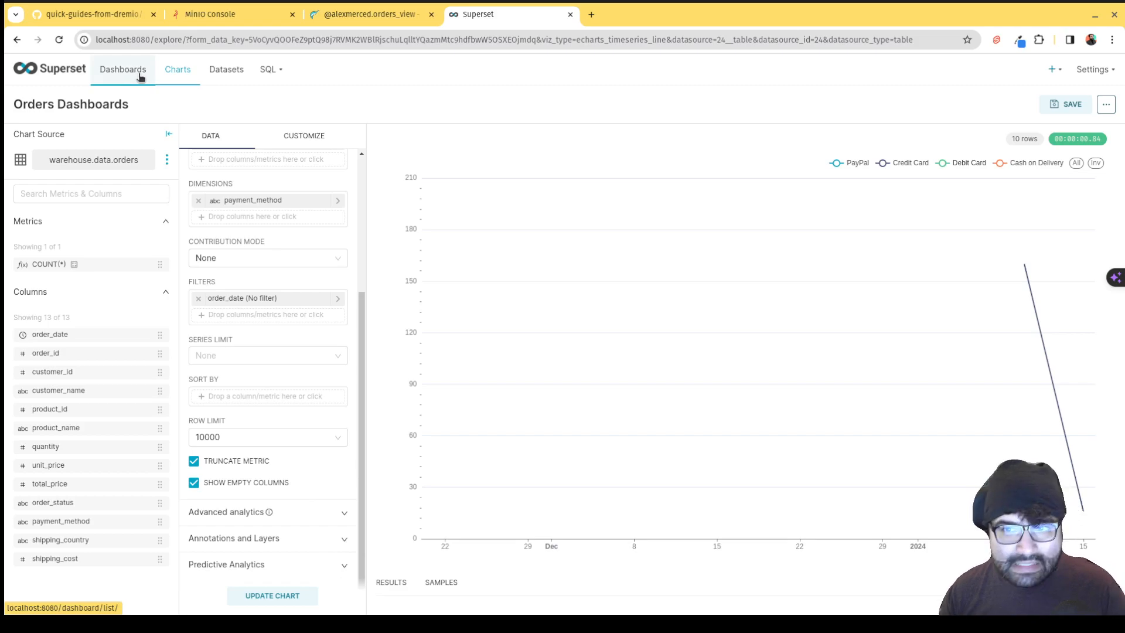
{"action": "left_click", "coordinate": [1068, 105]}
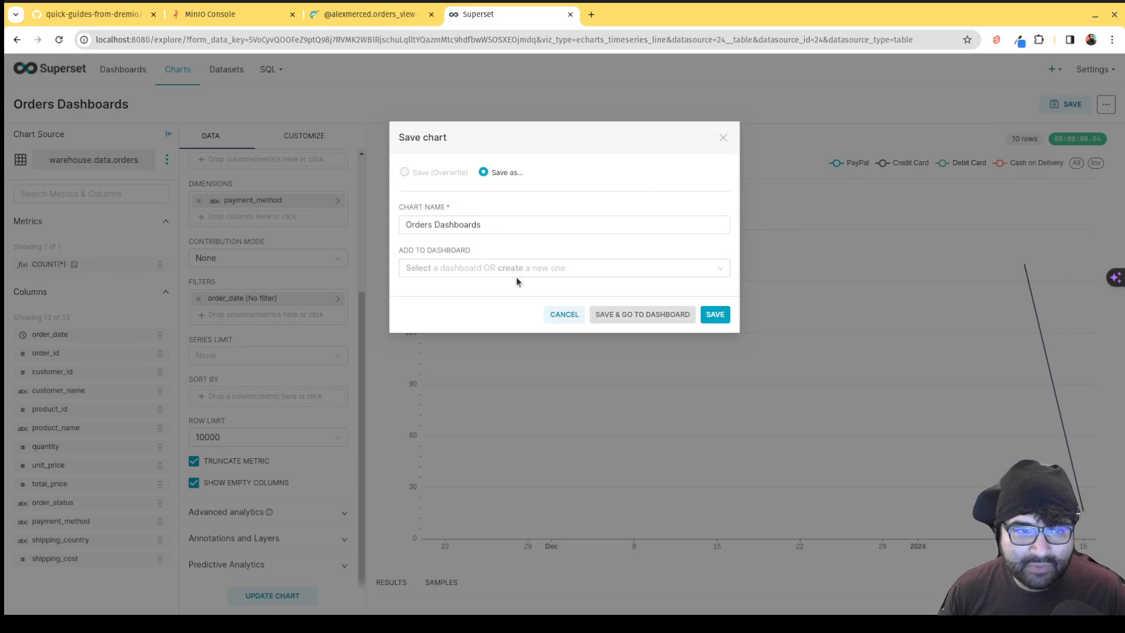
{"action": "left_click", "coordinate": [487, 270]}
{"action": "left_click", "coordinate": [693, 203]}
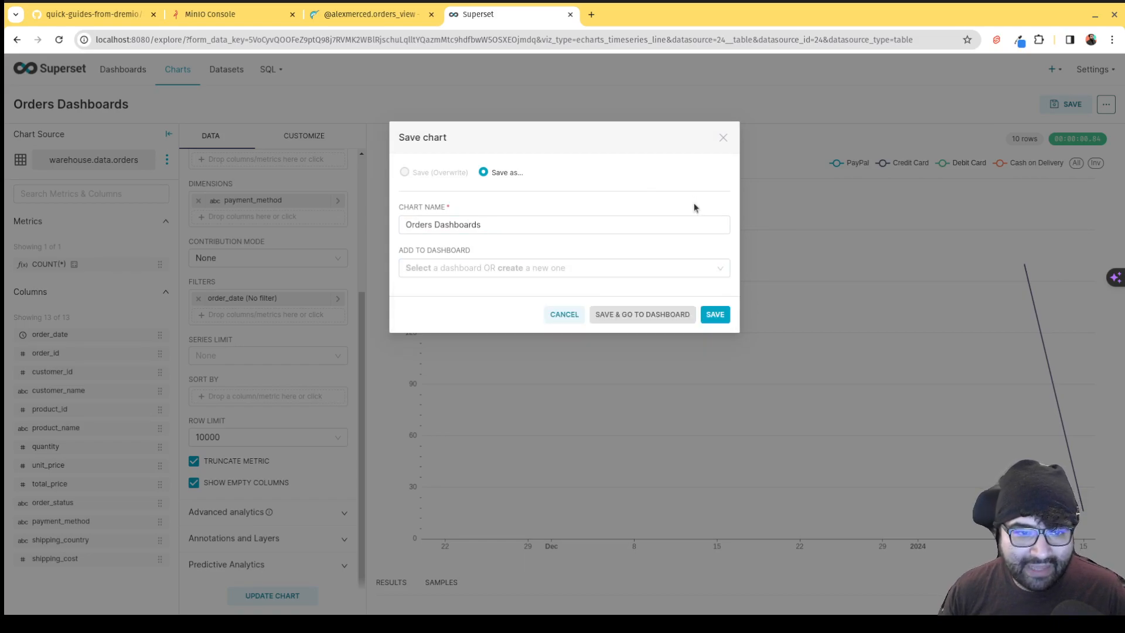
{"action": "left_click", "coordinate": [720, 315]}
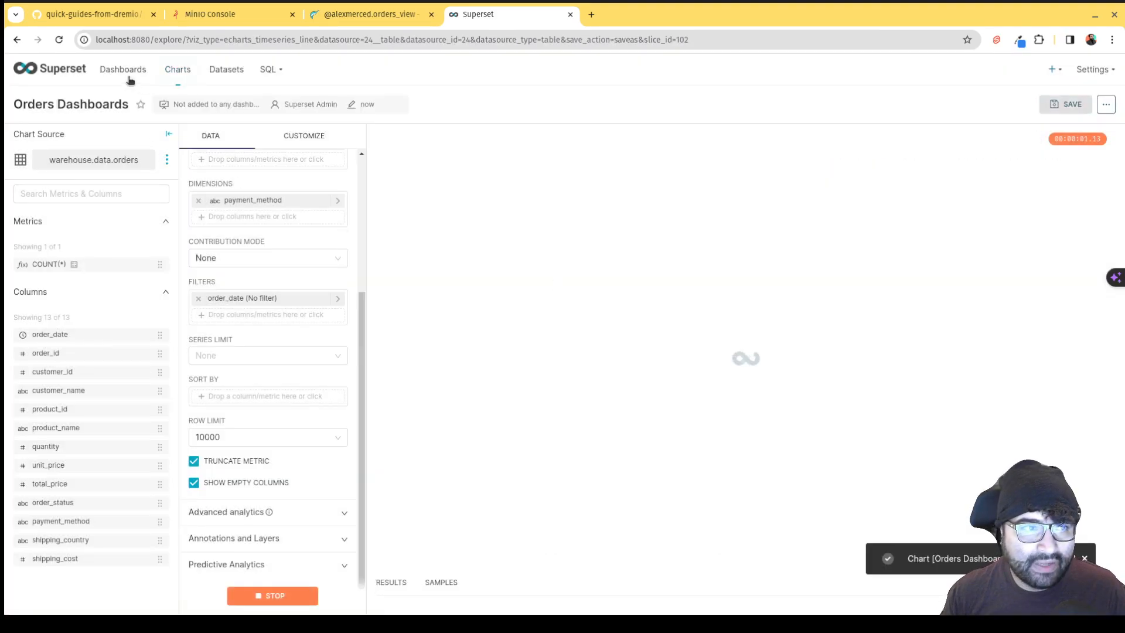
Create a new dashboard, place the Orders Dashboards chart on it and save the dashboard
{"action": "left_click", "coordinate": [121, 75]}
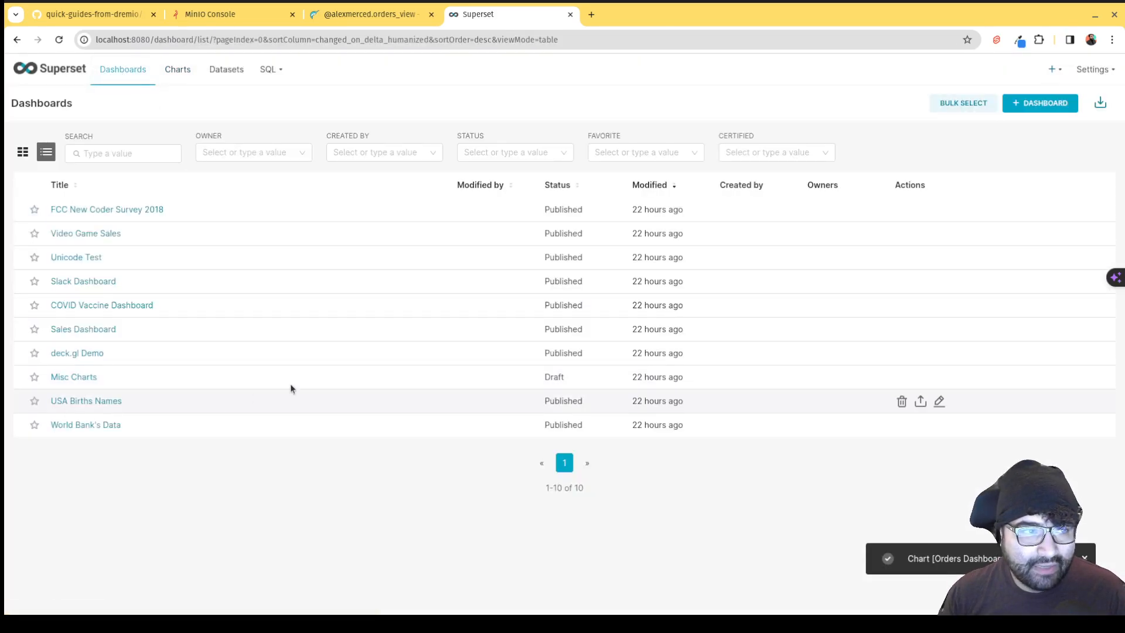
{"action": "left_click", "coordinate": [1063, 110]}
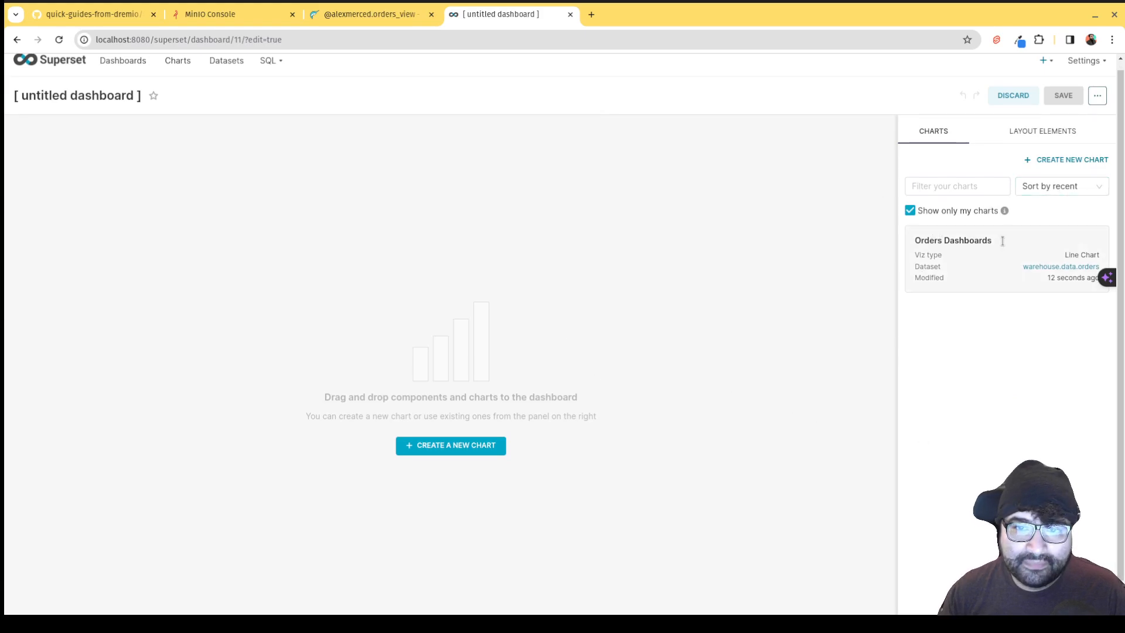
{"action": "left_click_drag", "start_coordinate": [1002, 264], "coordinate": [209, 258]}
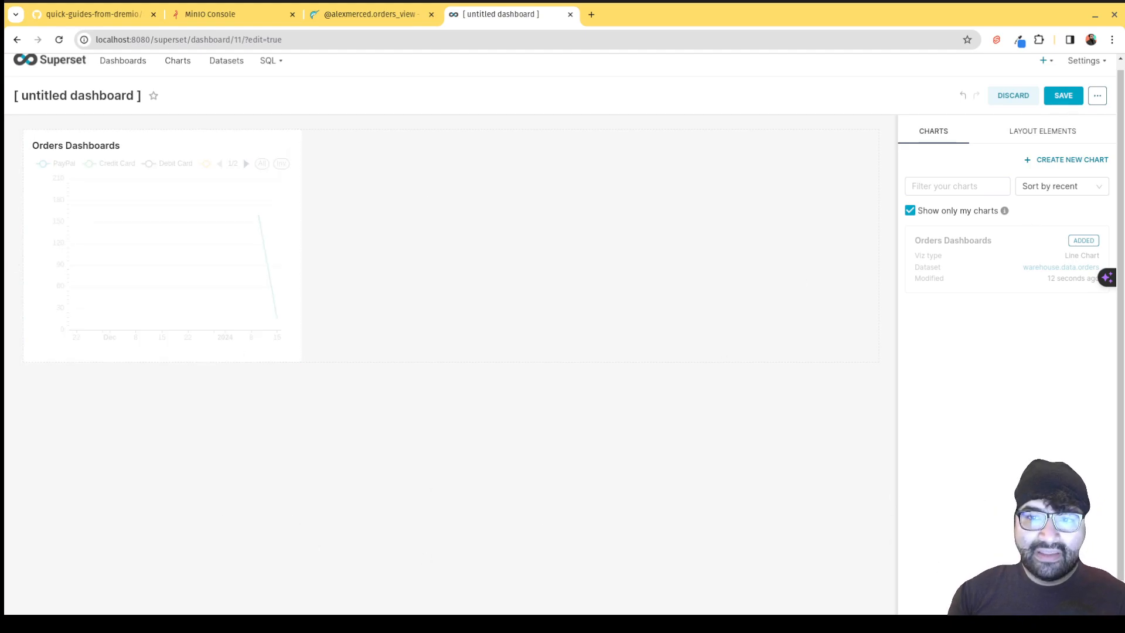
{"action": "left_click", "coordinate": [1065, 100]}
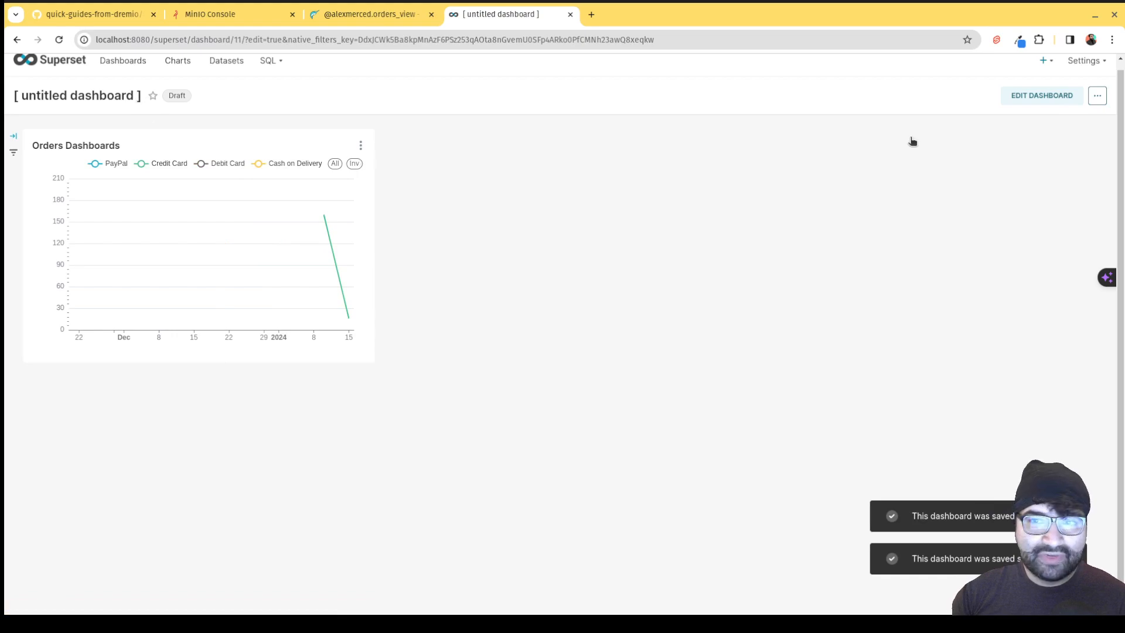
{"action": "left_click", "coordinate": [1098, 96]}
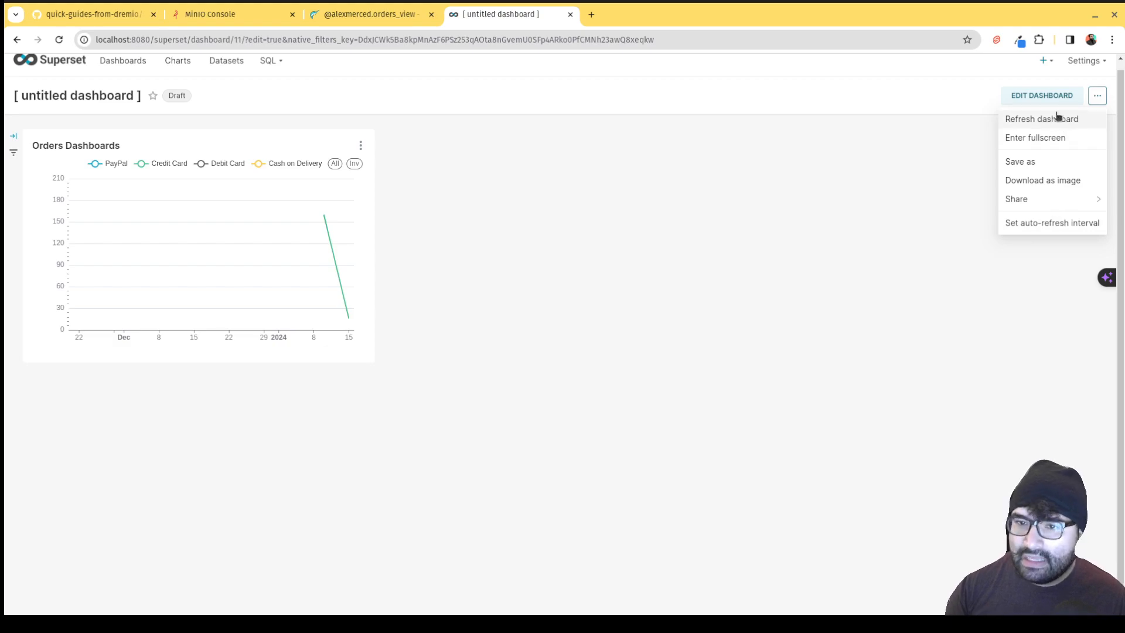
{"action": "mouse_move", "coordinate": [1069, 201]}
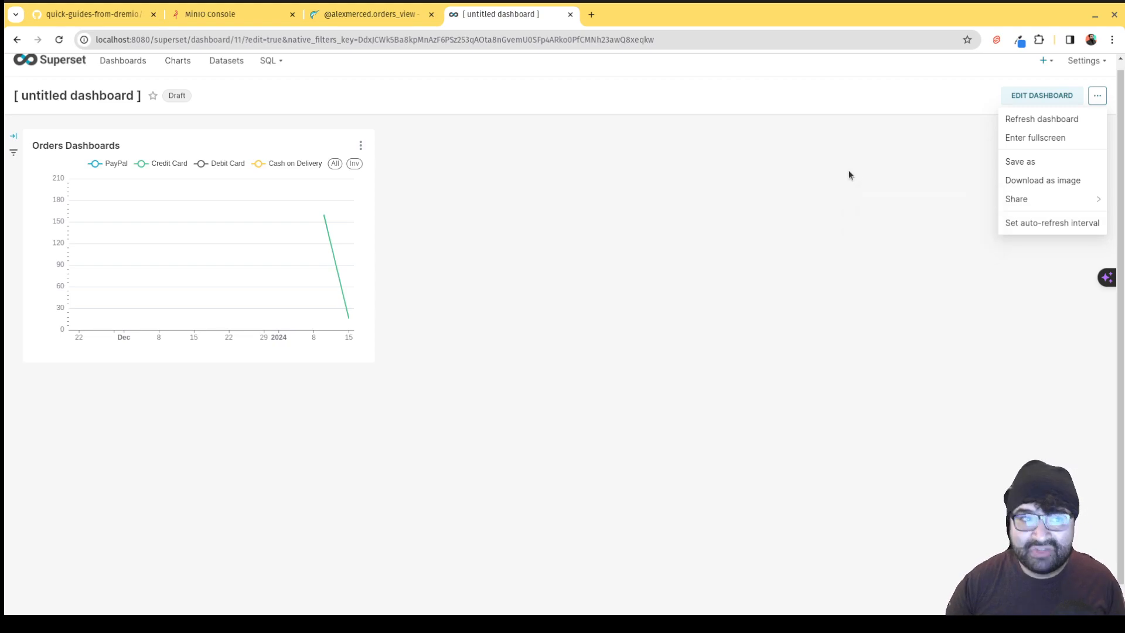
{"action": "scroll", "coordinate": [382, 135], "scroll_direction": "up", "scroll_amount": 1}
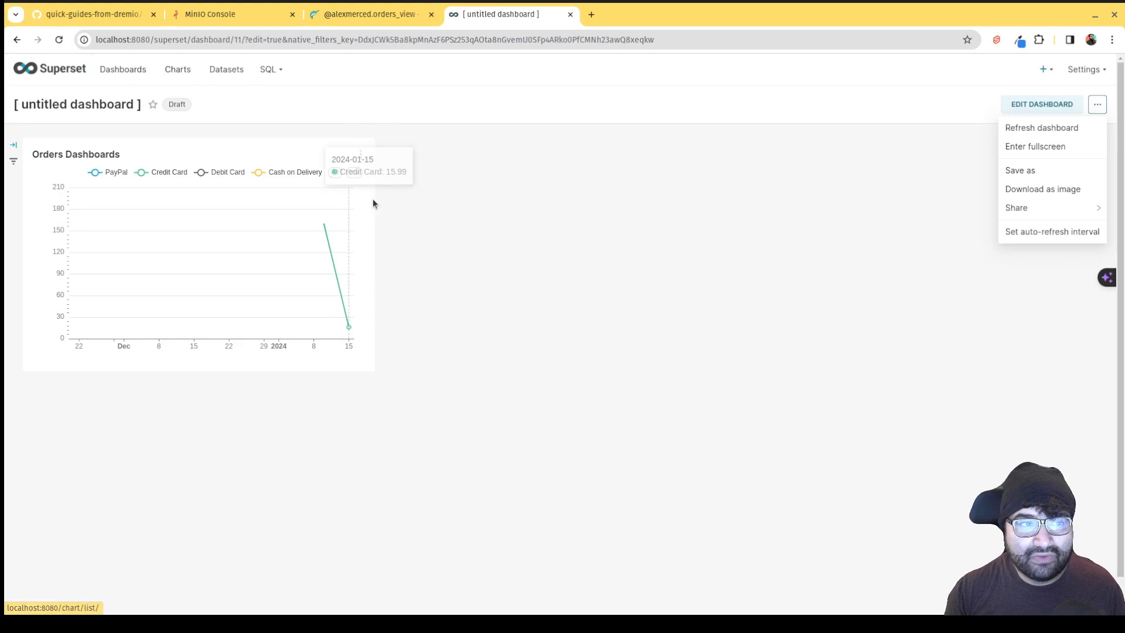
{"action": "mouse_move", "coordinate": [289, 82]}
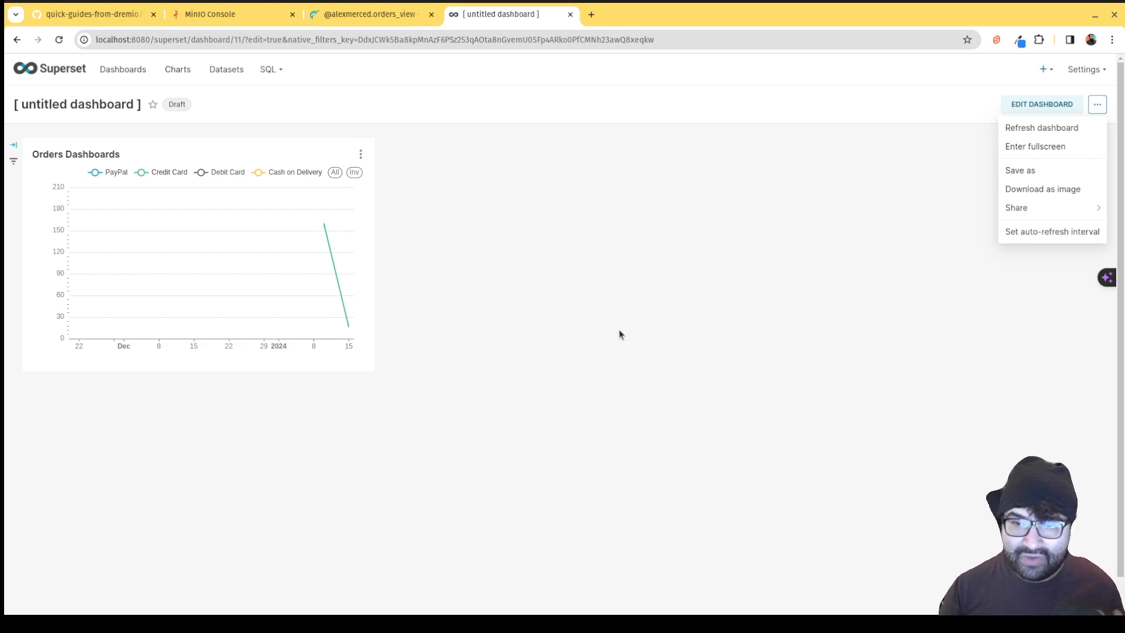
{"action": "mouse_move", "coordinate": [1054, 76]}
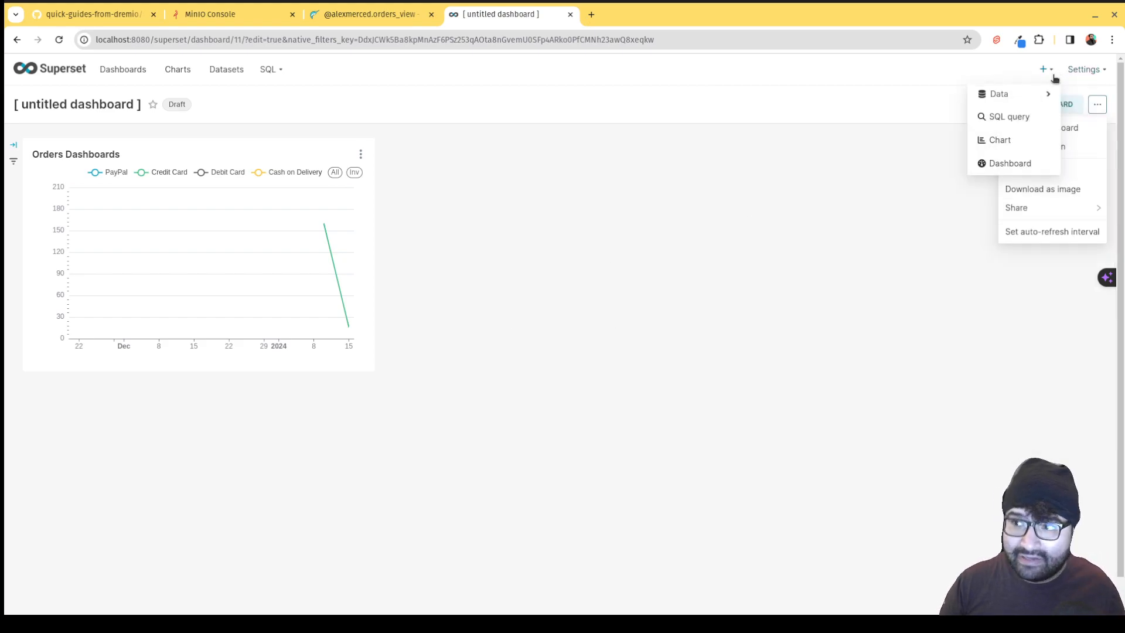